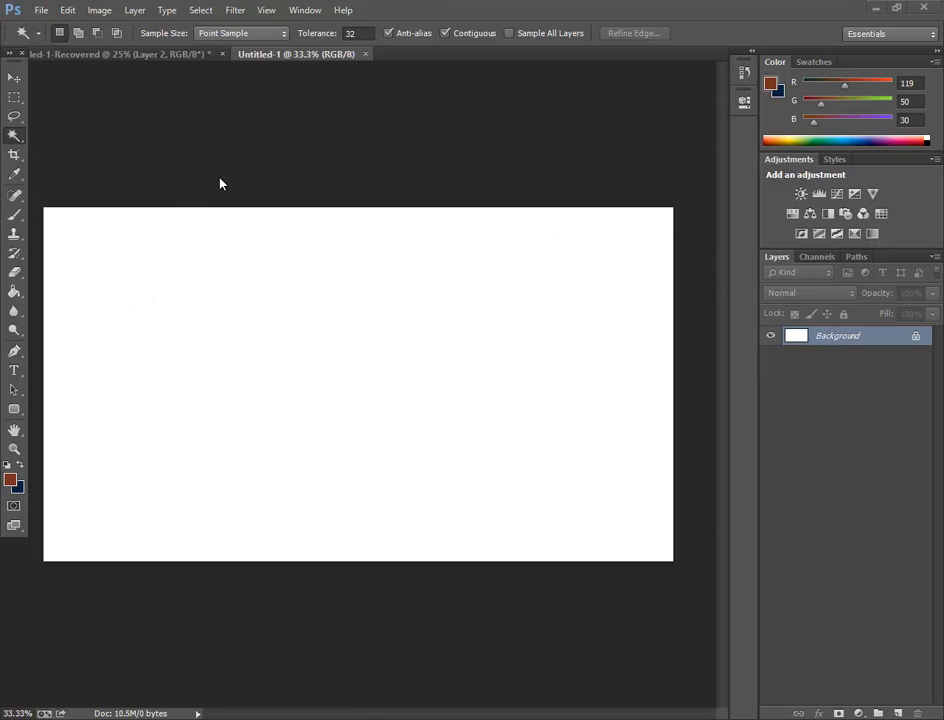
Create a new 2560 × 1440 pixel document at 72 pixels/inch with RGB colour and a white background.
click(43, 10)
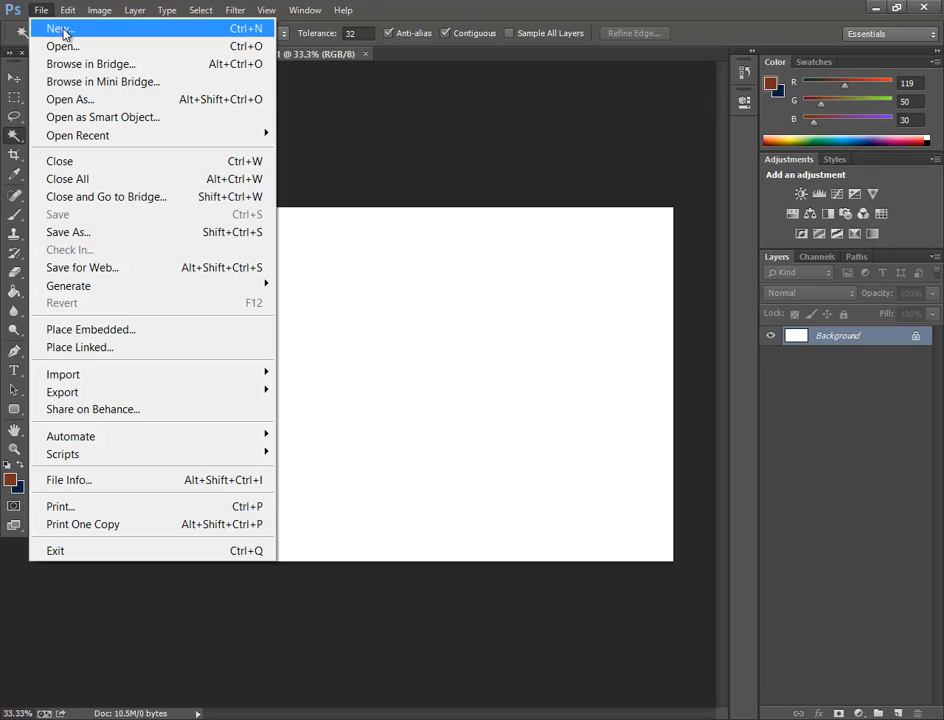
click(64, 30)
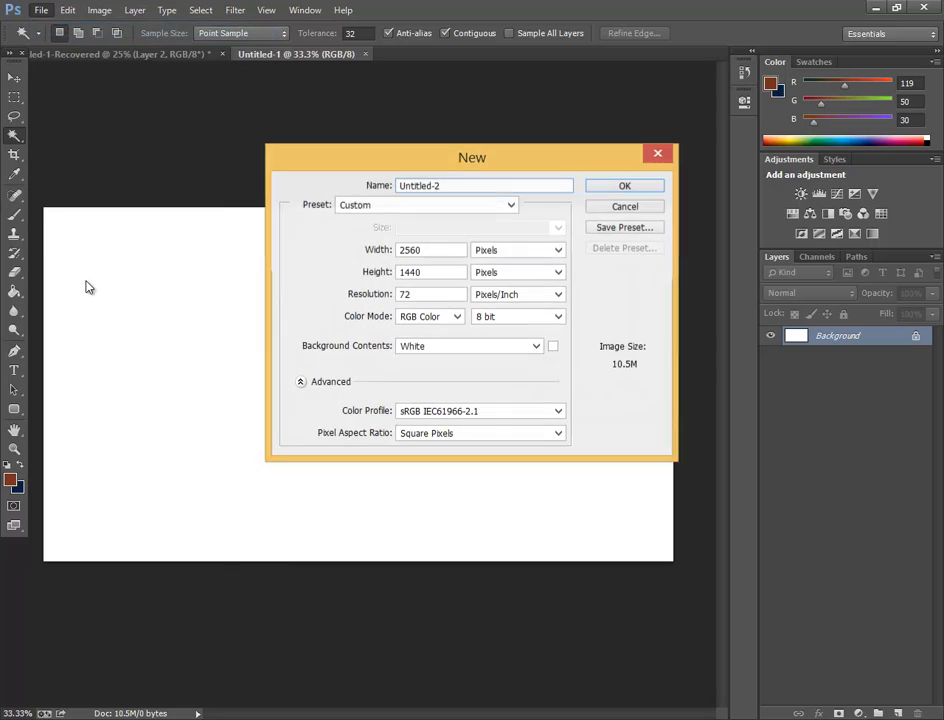
drag(448, 256, 472, 253)
click(505, 250)
click(489, 250)
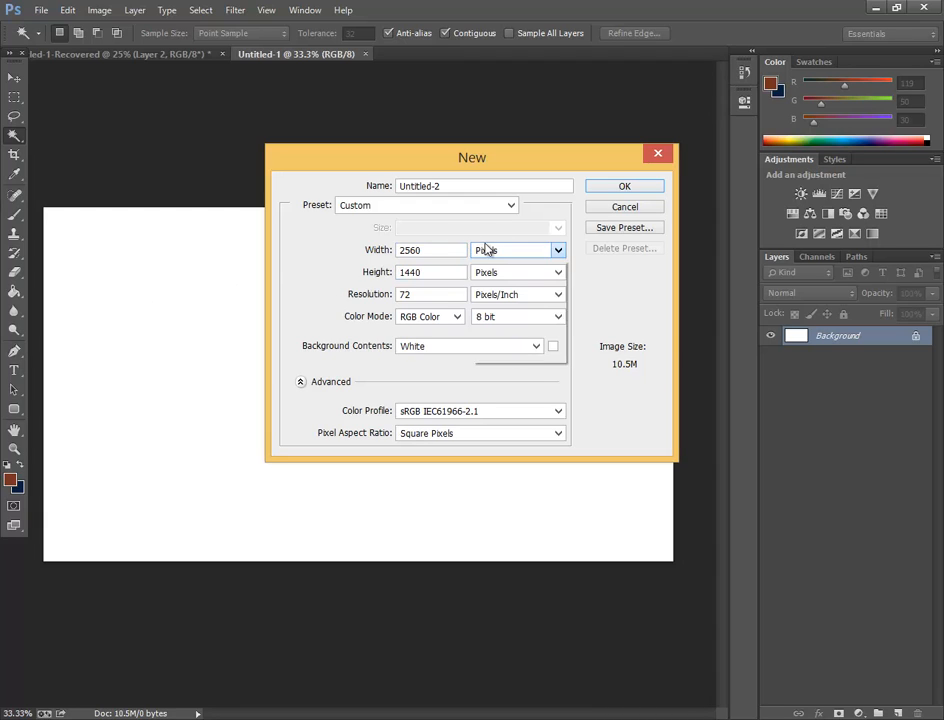
drag(457, 250, 510, 227)
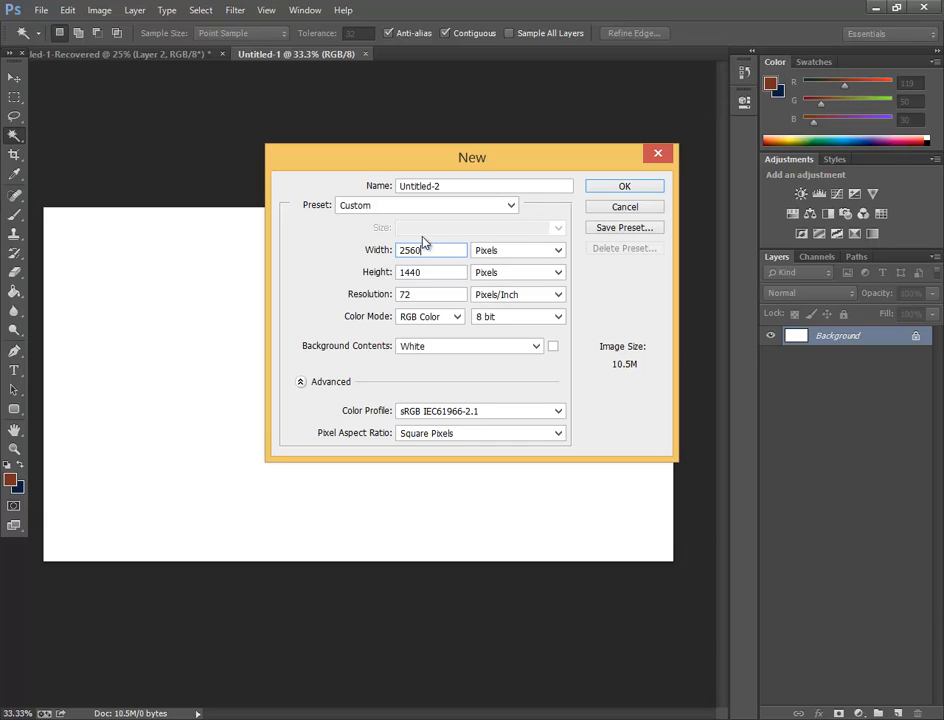
click(464, 251)
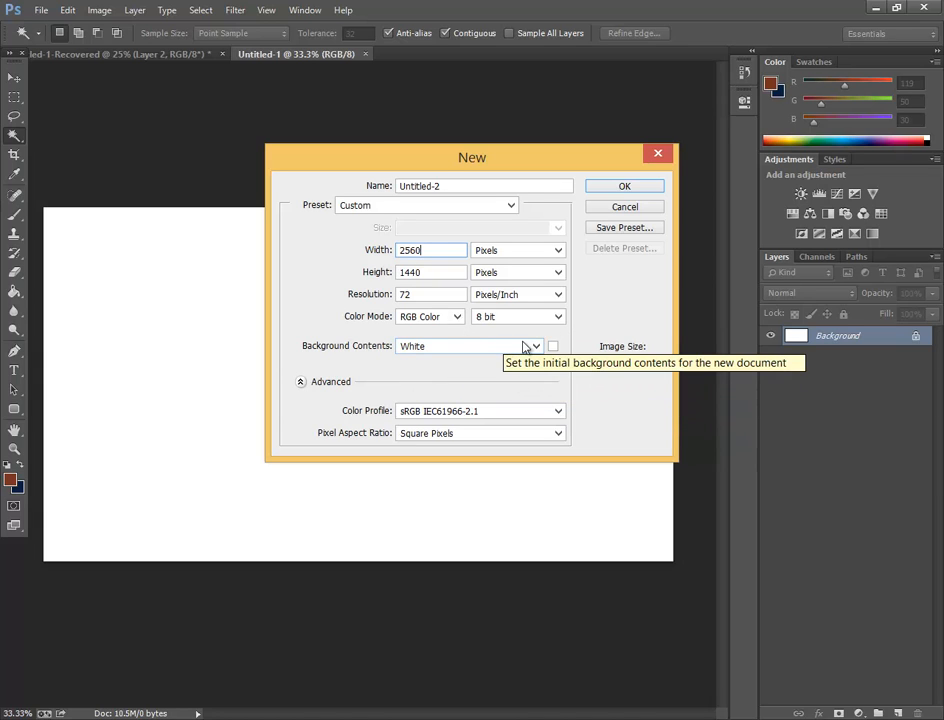
click(630, 186)
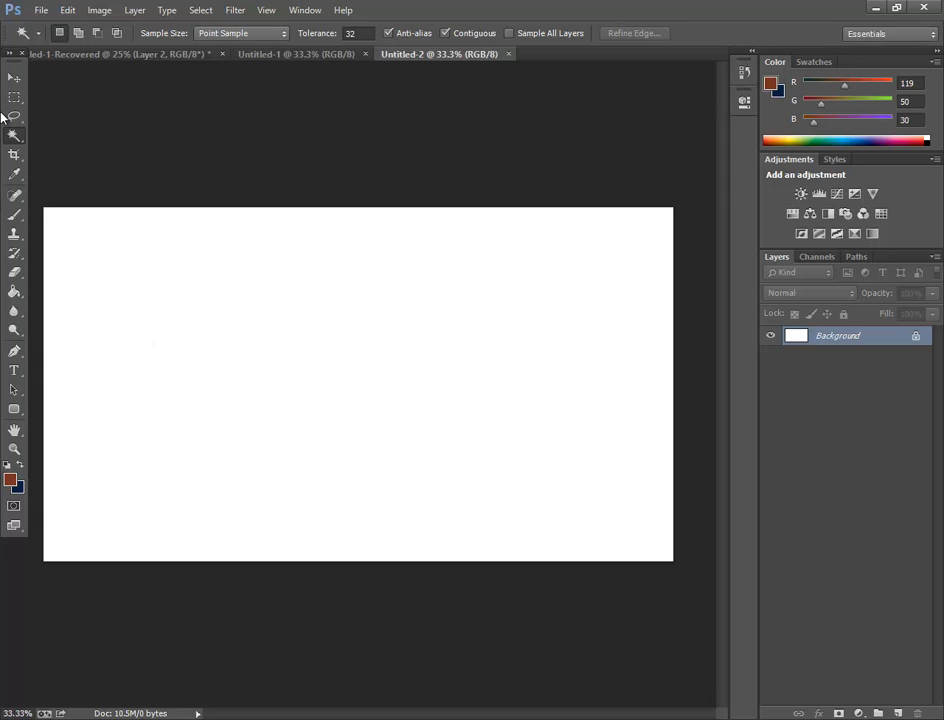
click(14, 77)
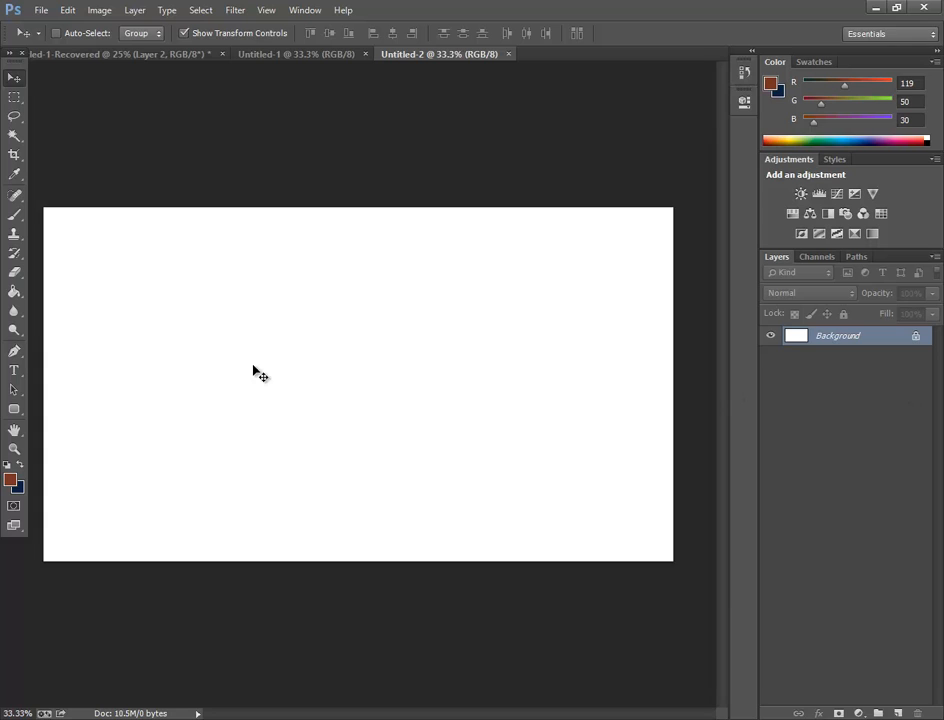
click(42, 10)
click(53, 47)
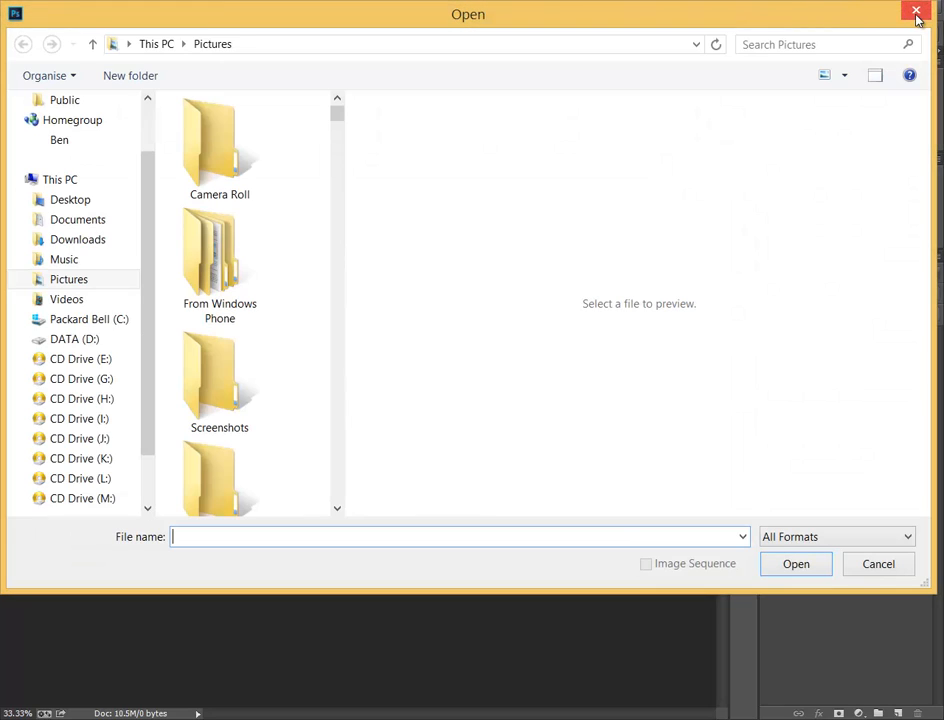
click(911, 12)
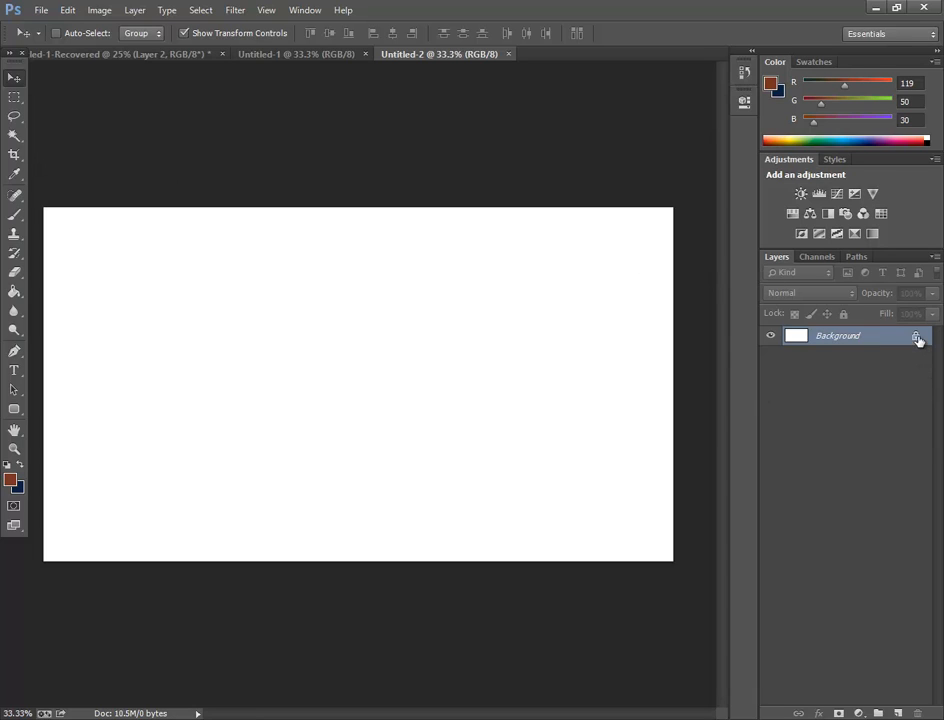
Try to fill the Background layer with the brown foreground colour using the Paint Bucket.
click(14, 291)
click(181, 296)
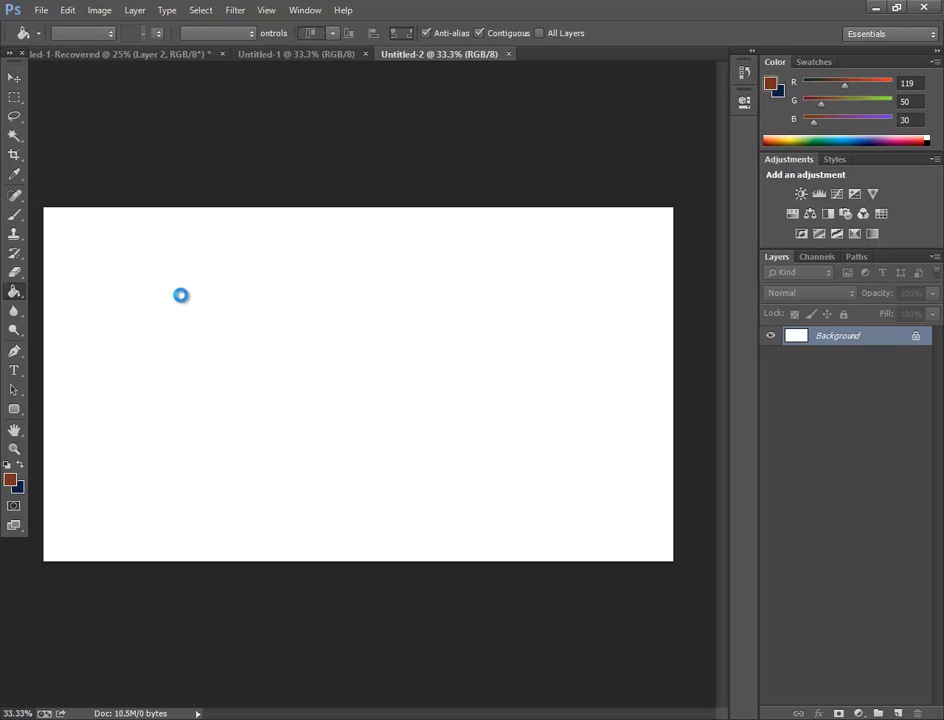
click(72, 10)
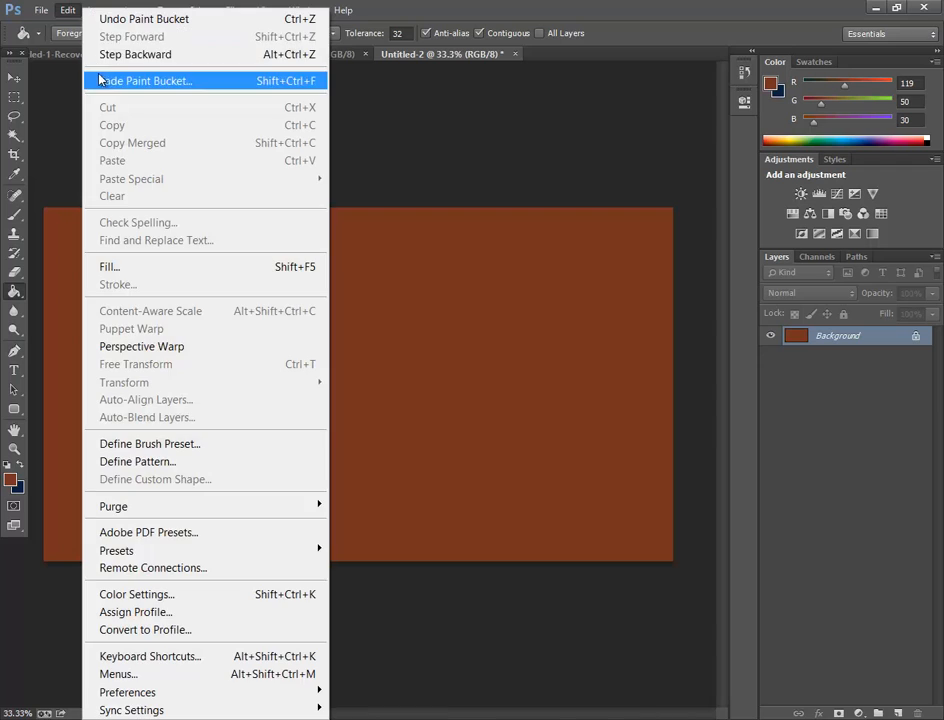
click(86, 45)
Unlock the Background layer to turn it into a regular editable layer, with the Move Tool active.
click(13, 78)
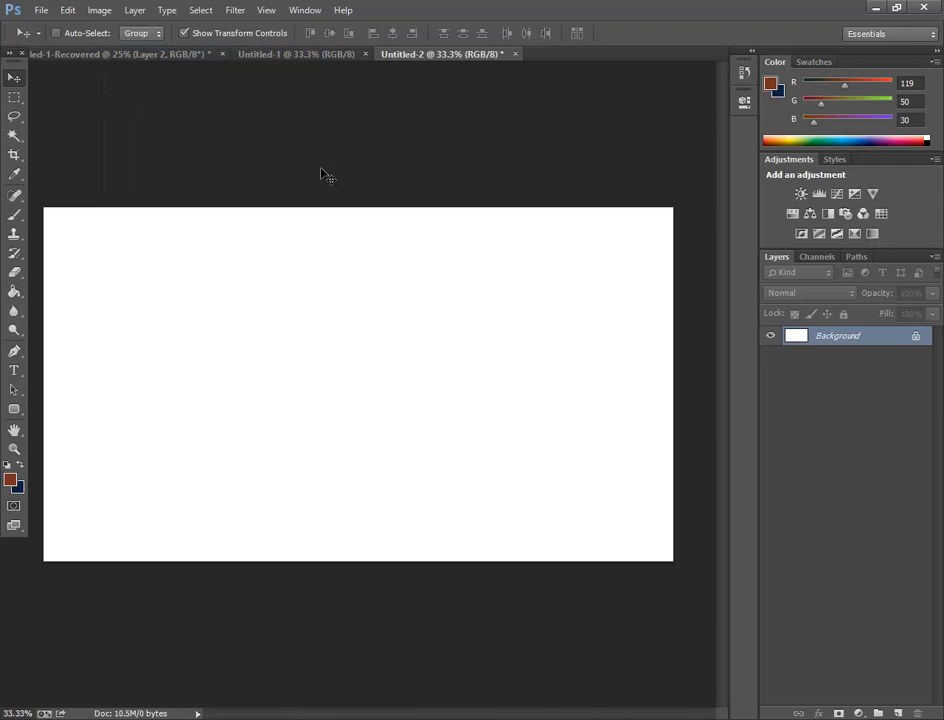
click(915, 336)
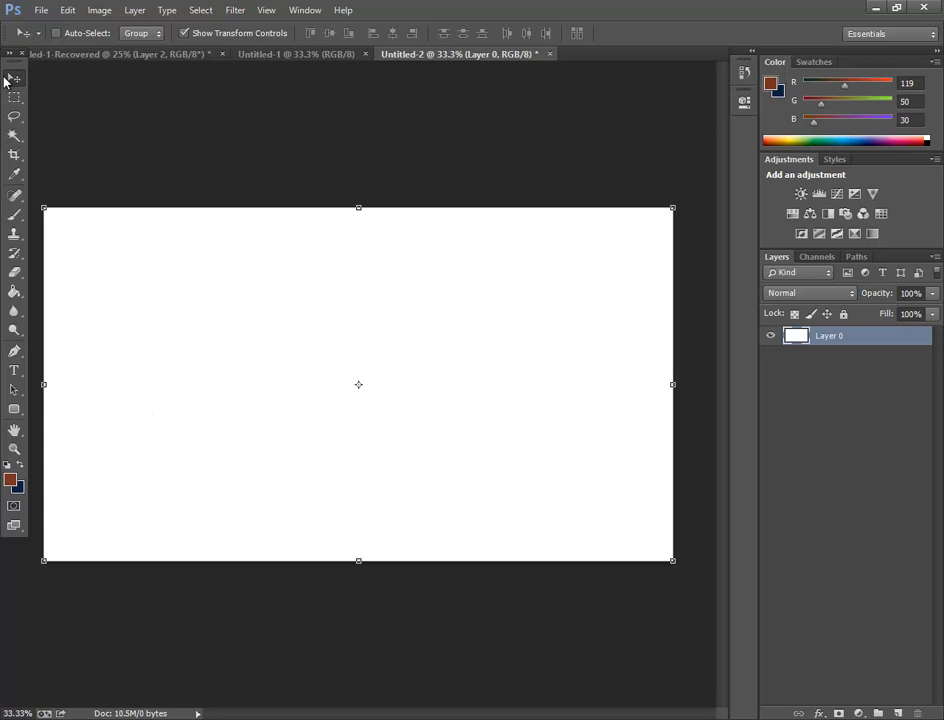
click(30, 30)
click(30, 30)
Draw a large rectangular marquee selection over the left half of the canvas.
click(14, 98)
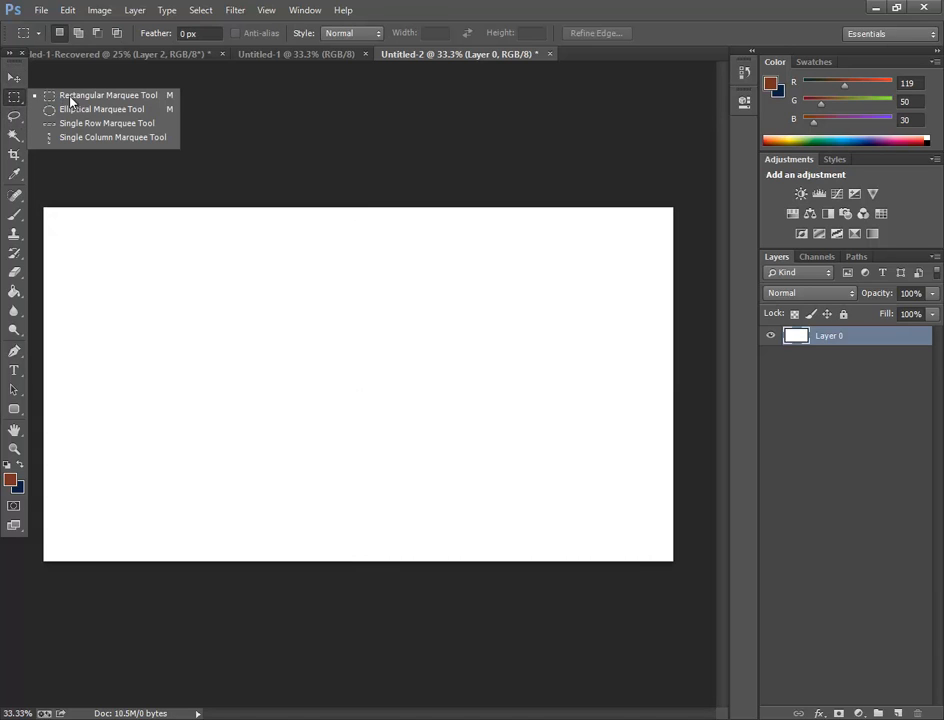
click(86, 97)
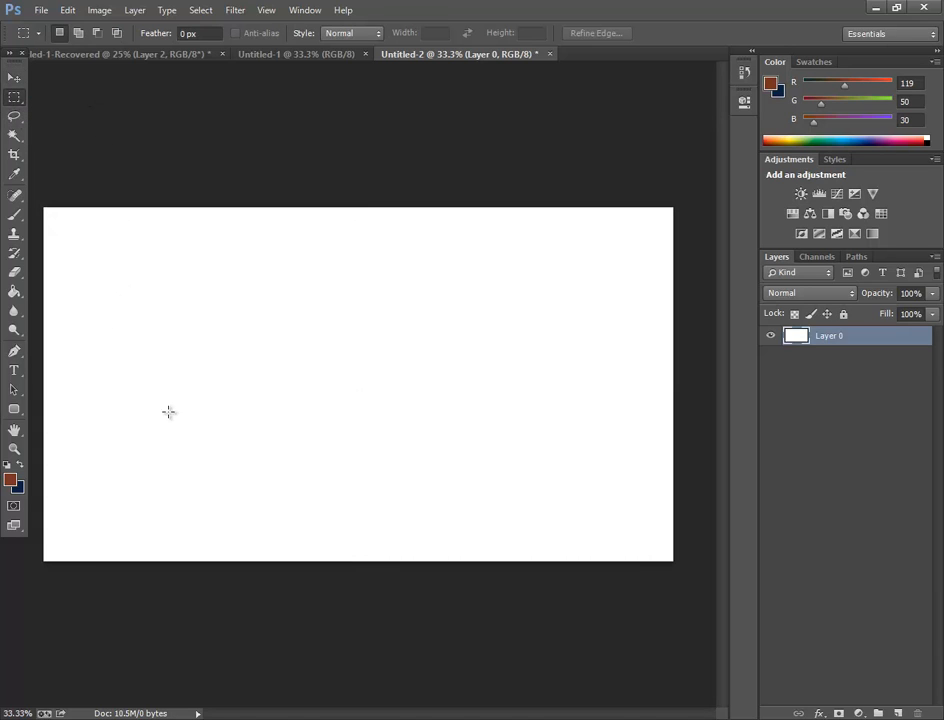
drag(257, 417, 365, 489)
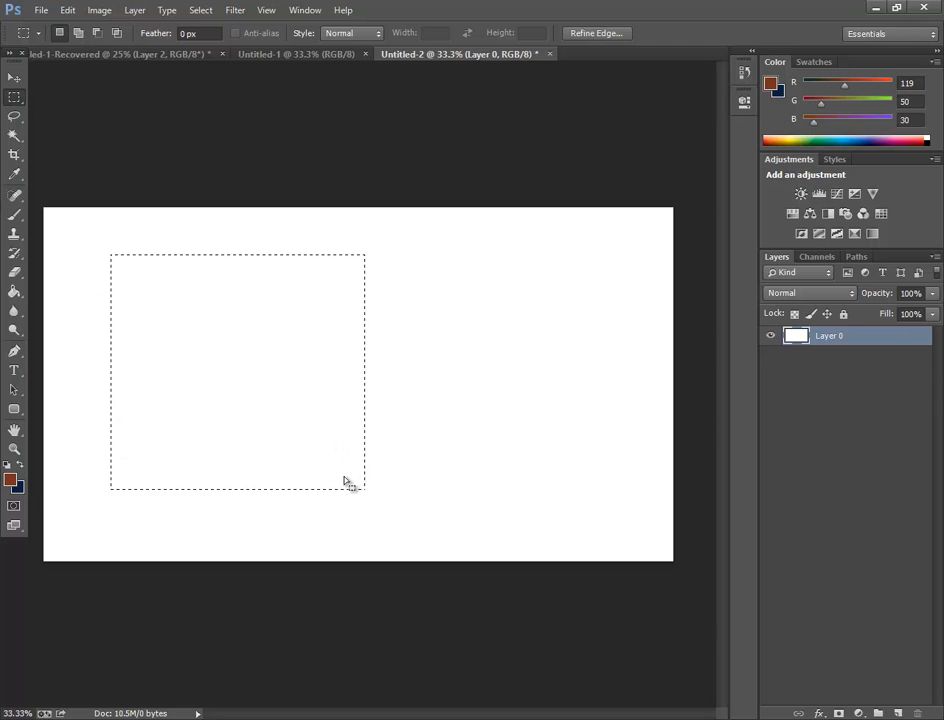
Scale the selected rectangle to about 127% width and 142% height, shift it slightly up and left, and apply the transform.
click(12, 79)
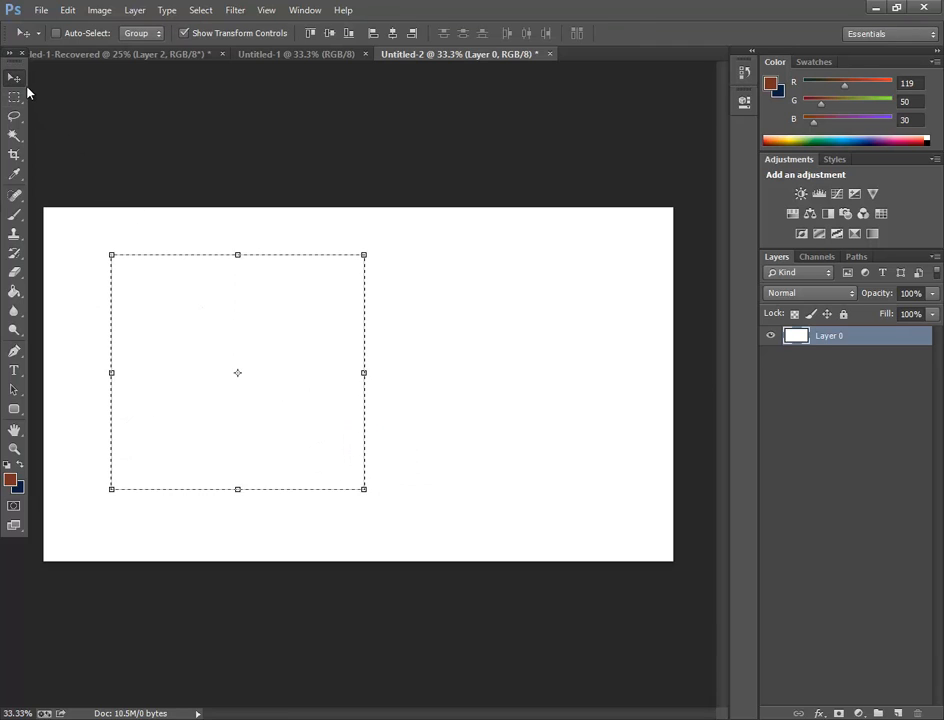
mouse_move(111, 252)
mouse_down()
mouse_move(223, 347)
mouse_move(236, 389)
mouse_move(107, 257)
mouse_move(116, 240)
mouse_move(97, 240)
mouse_up()
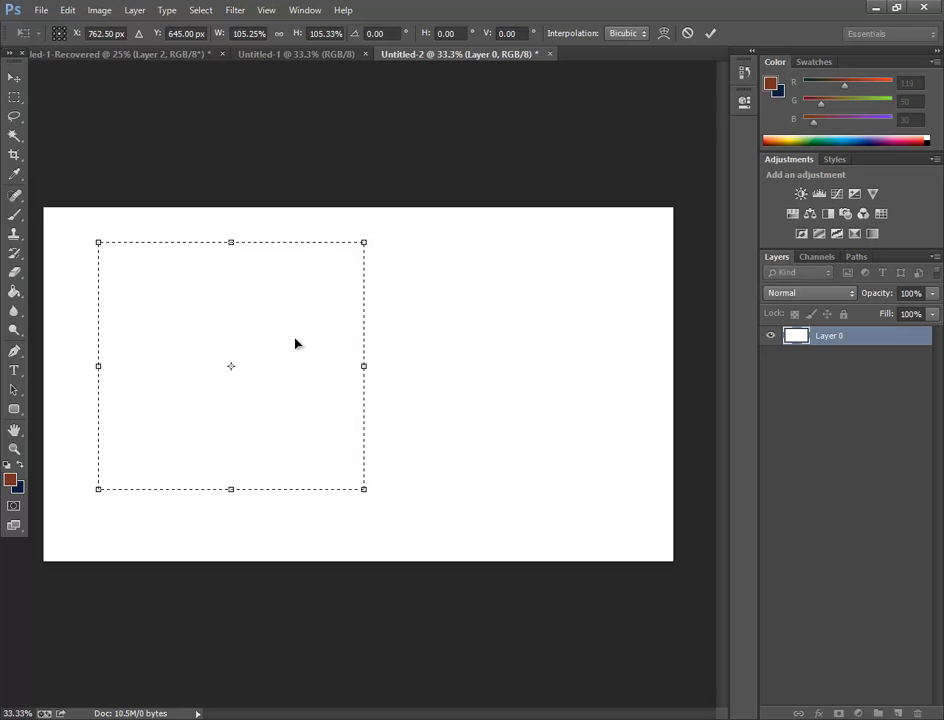
drag(295, 343, 277, 285)
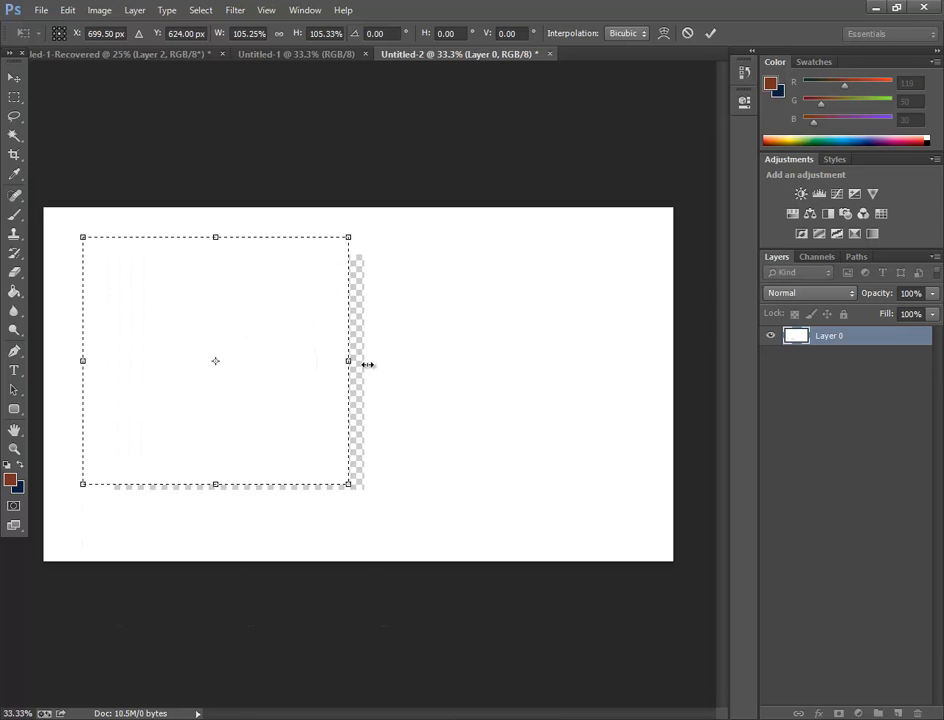
drag(350, 361, 402, 361)
drag(241, 485, 243, 570)
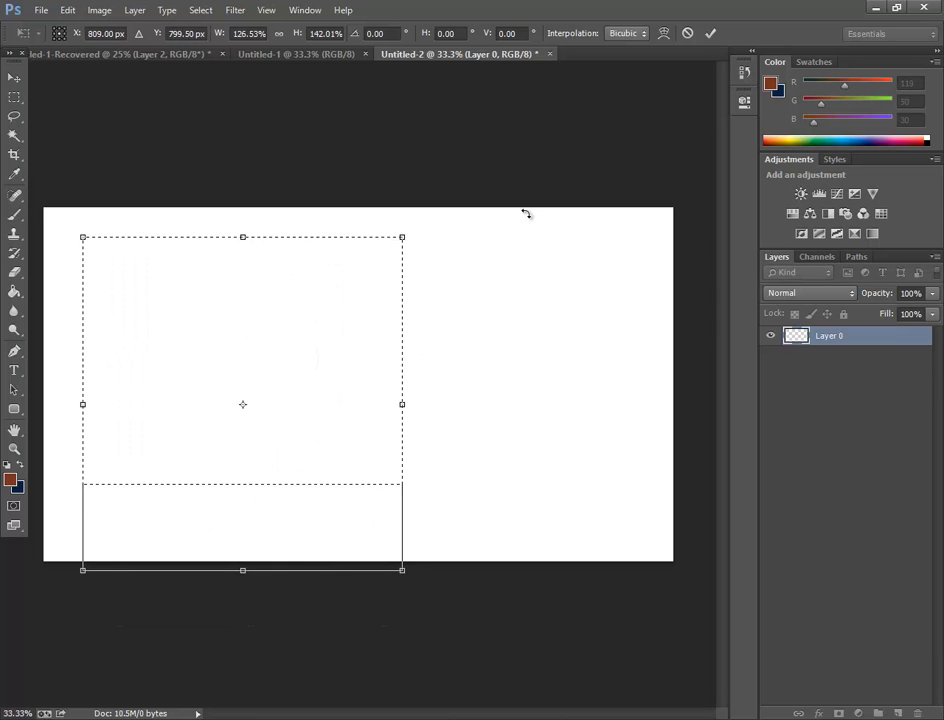
click(715, 38)
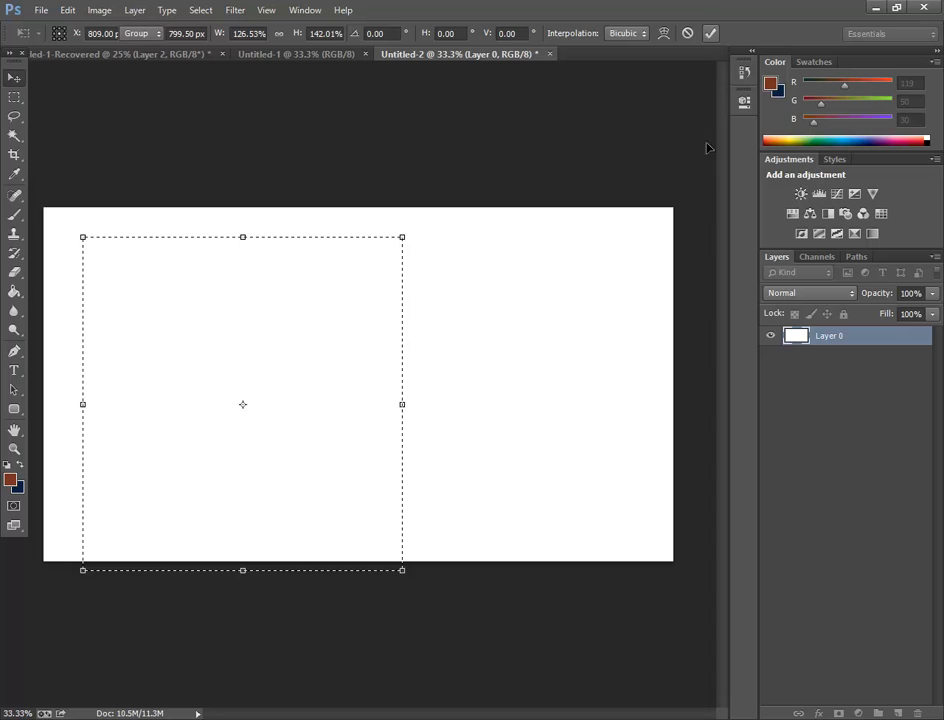
Deselect Layer 0 and clear the rectangular selection.
click(792, 411)
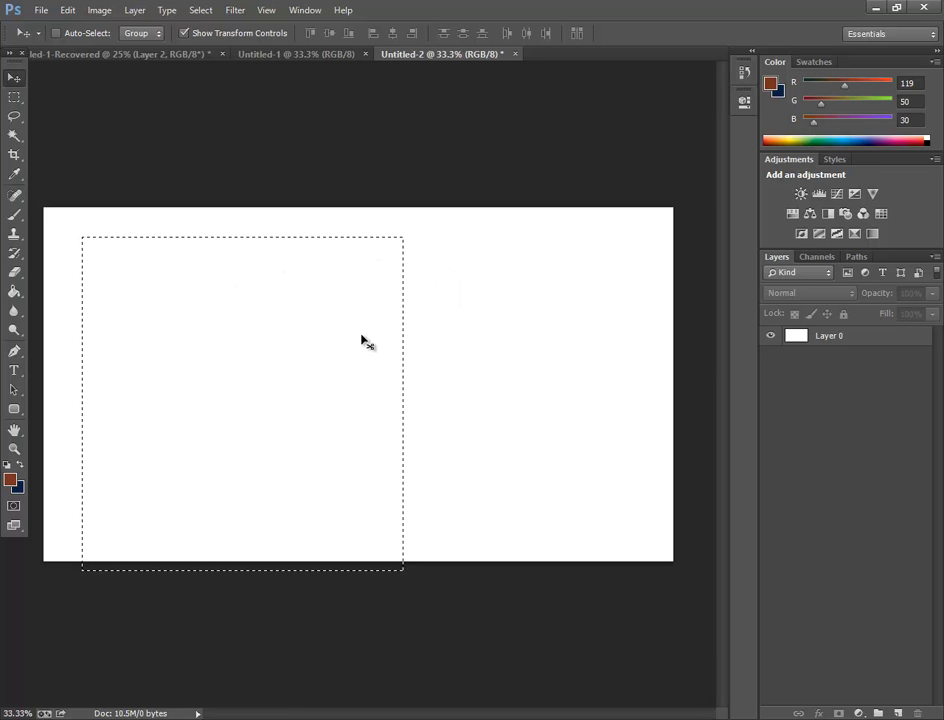
click(200, 10)
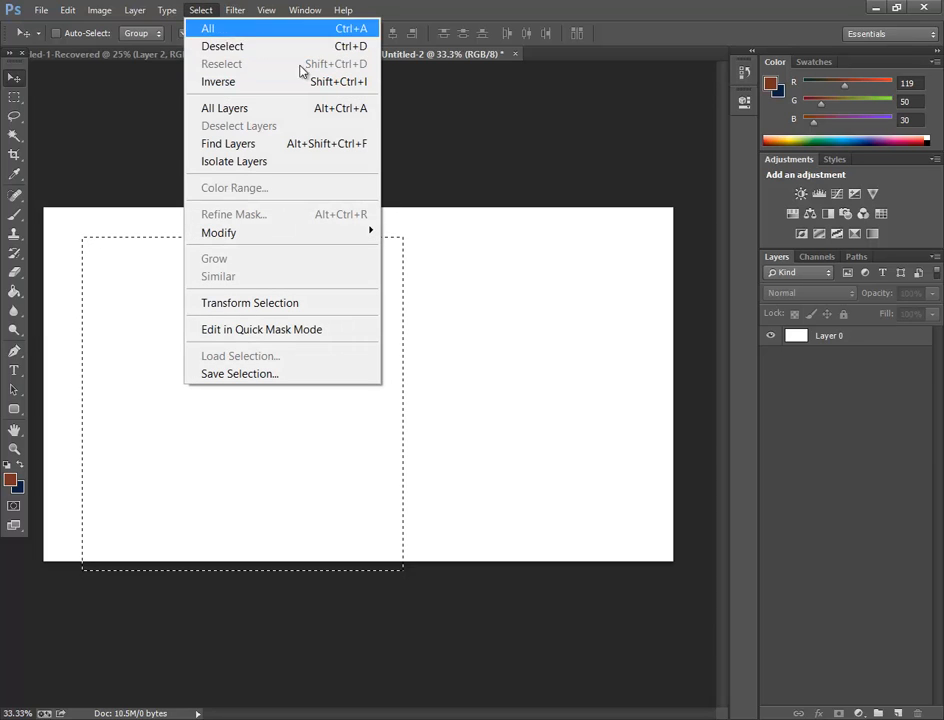
click(795, 382)
key(ctrl+d)
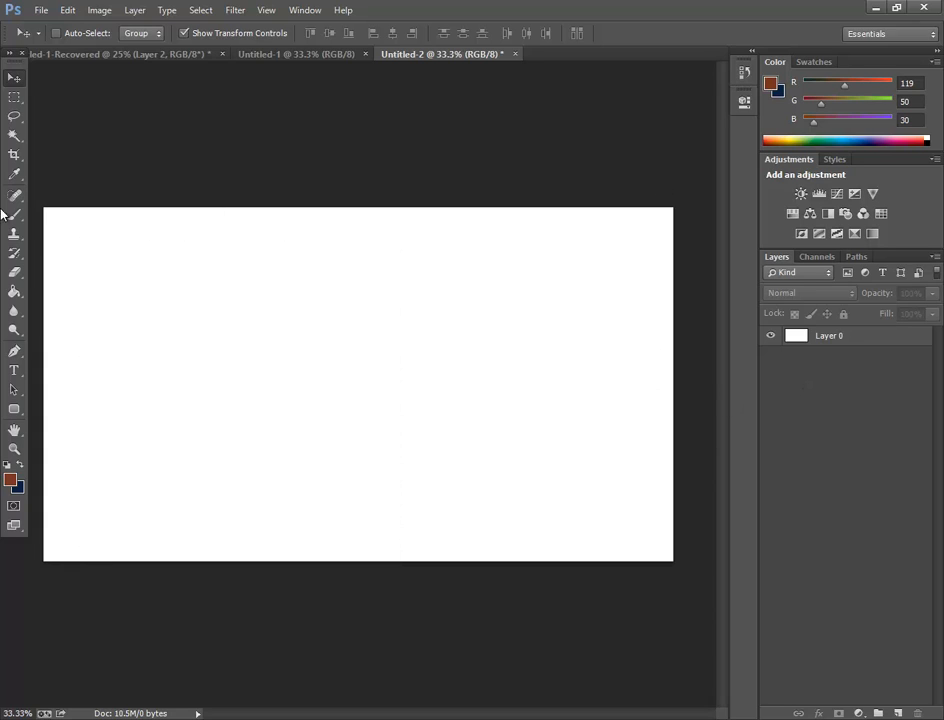
Draw a tall elliptical marquee selection left of the canvas centre.
click(14, 97)
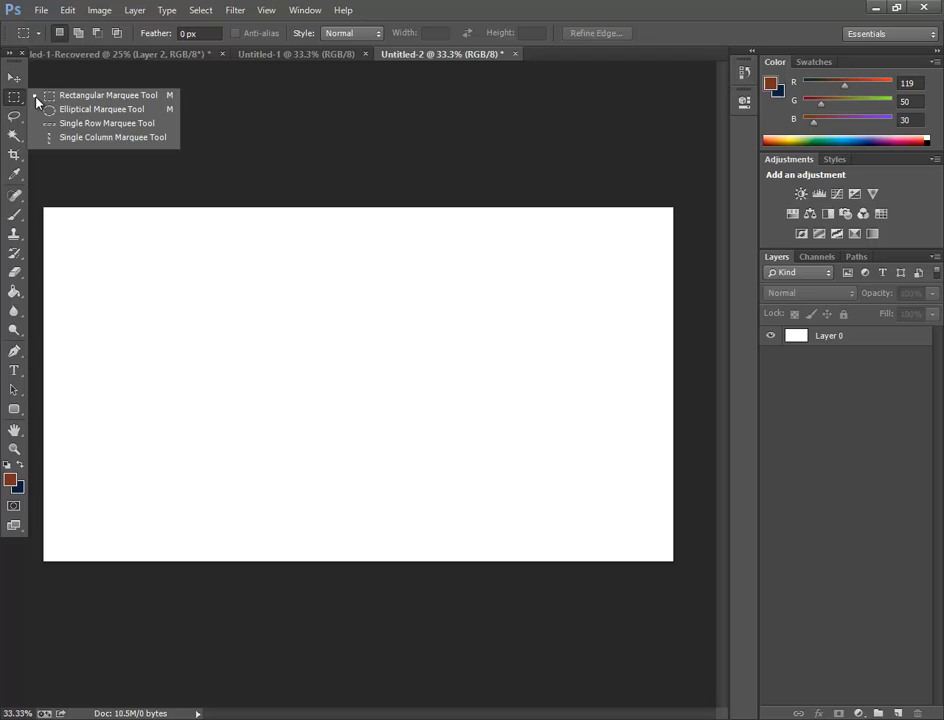
click(92, 110)
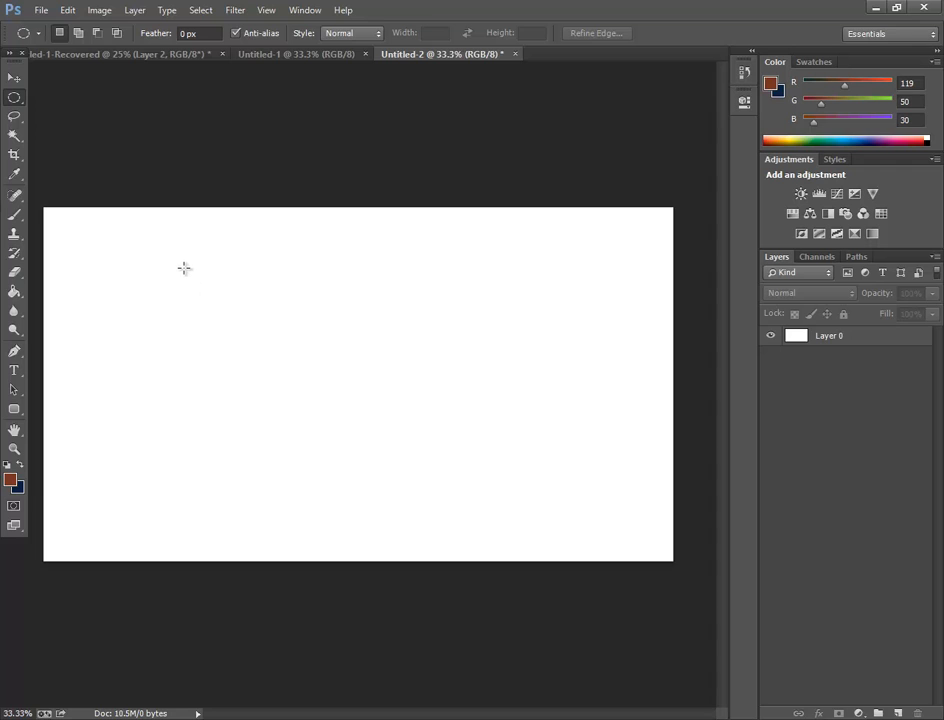
drag(192, 252, 364, 483)
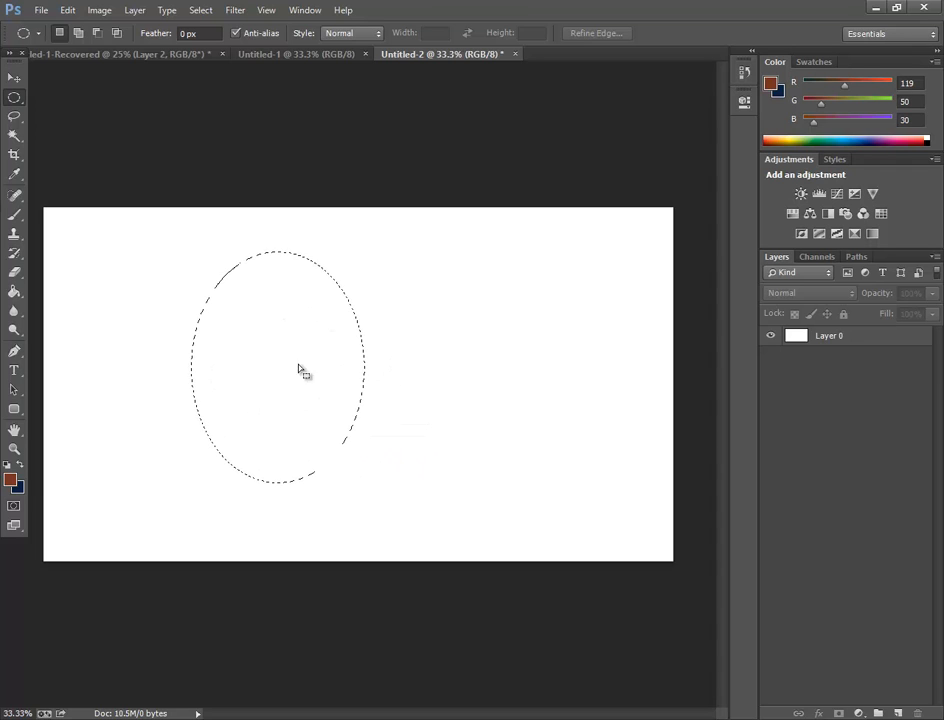
Try to move the elliptical selection with the Move Tool, dismiss the errors, and select Layer 0.
click(14, 77)
click(255, 368)
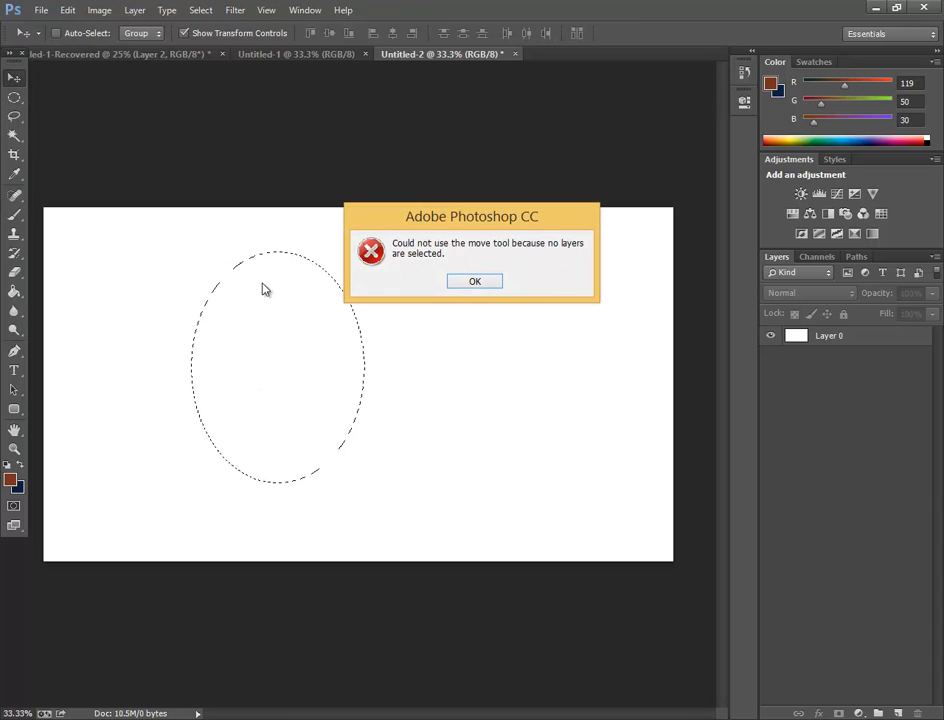
click(473, 283)
click(396, 354)
click(496, 280)
click(871, 340)
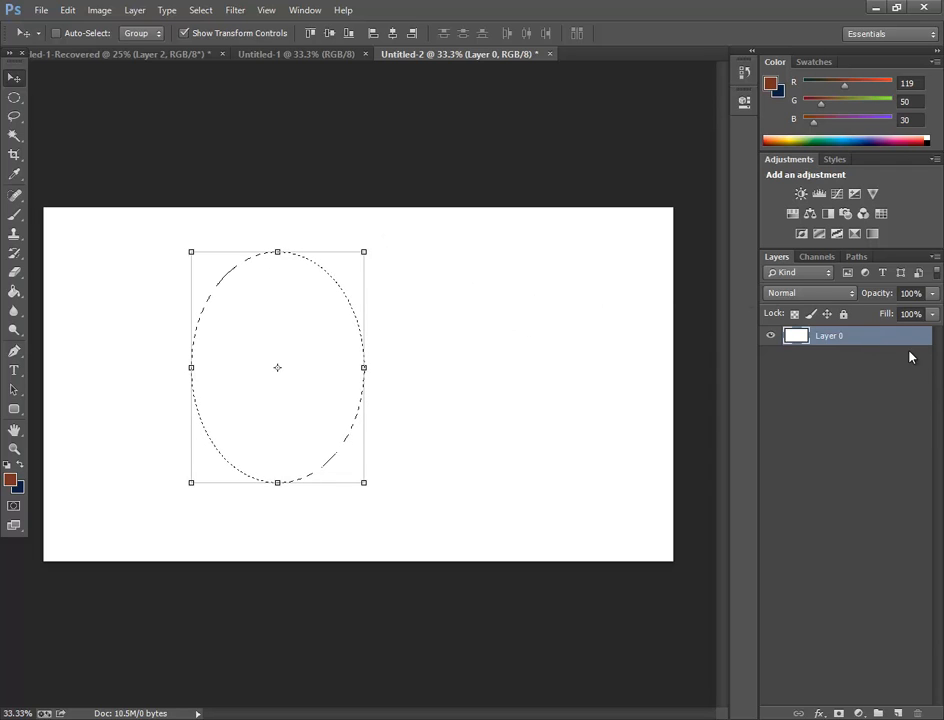
Scale the selected ellipse to about 160% width and 130% height, reposition it down and left, apply the transform and deselect.
drag(363, 252, 467, 182)
drag(281, 379, 225, 445)
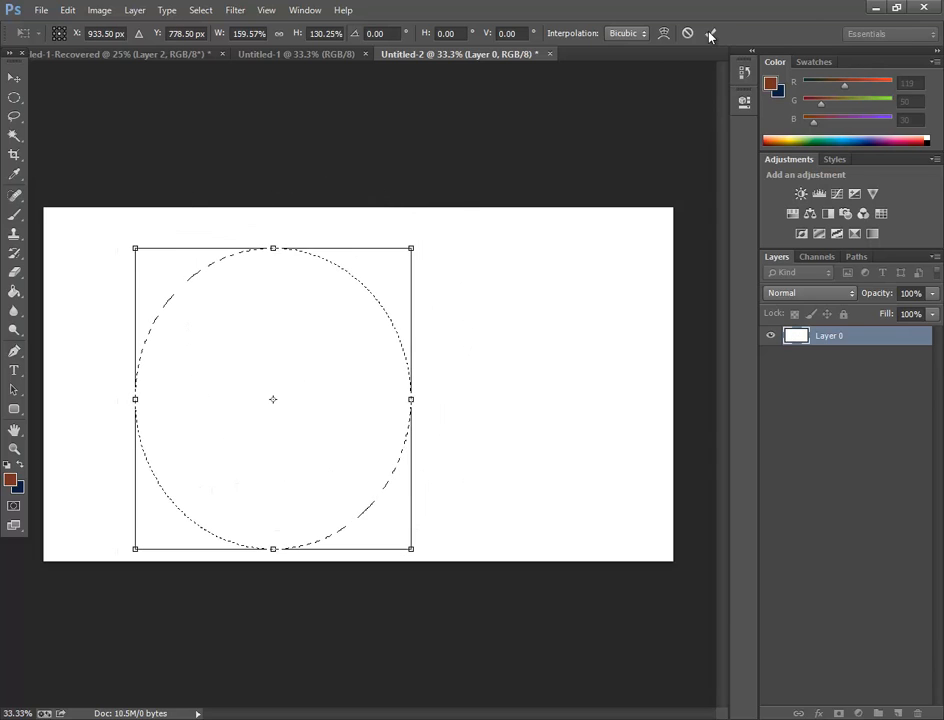
key(Return)
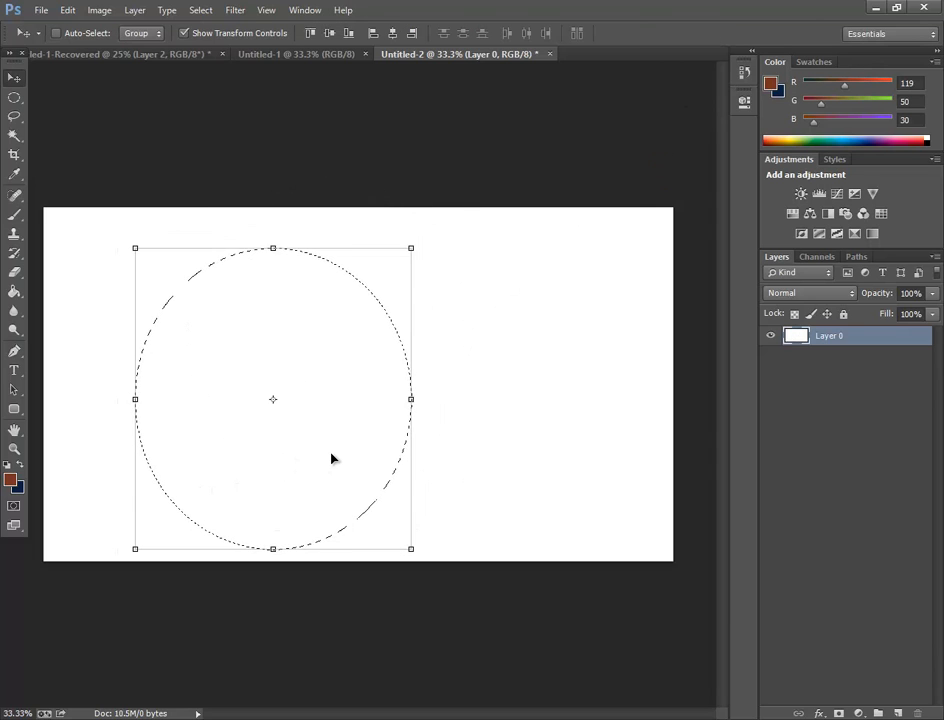
key(ctrl+d)
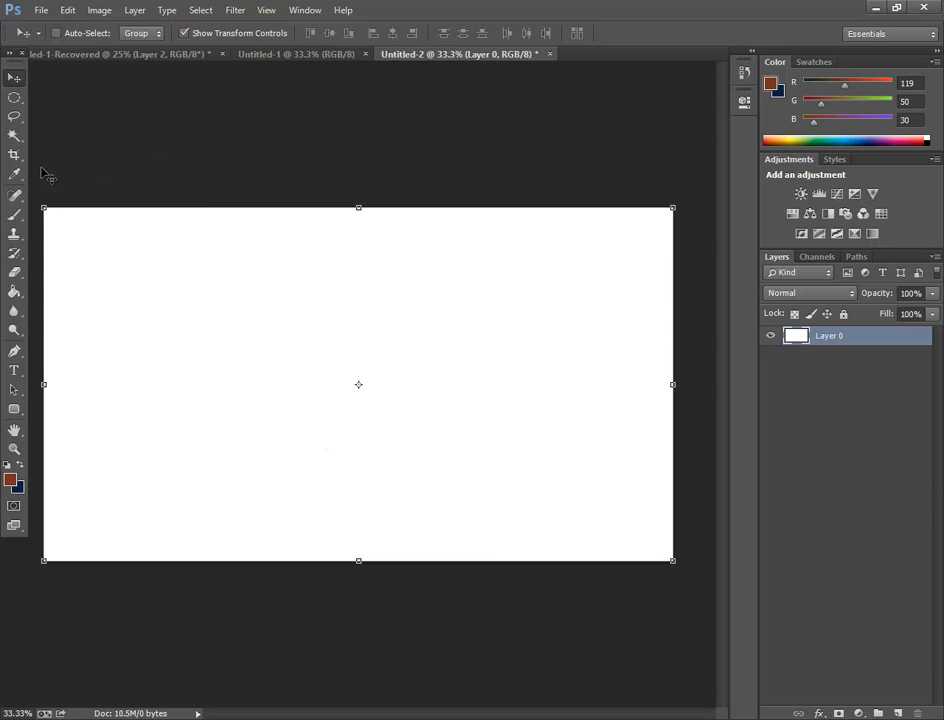
Look through the marquee tool variants and switch to the standard Lasso Tool.
click(14, 97)
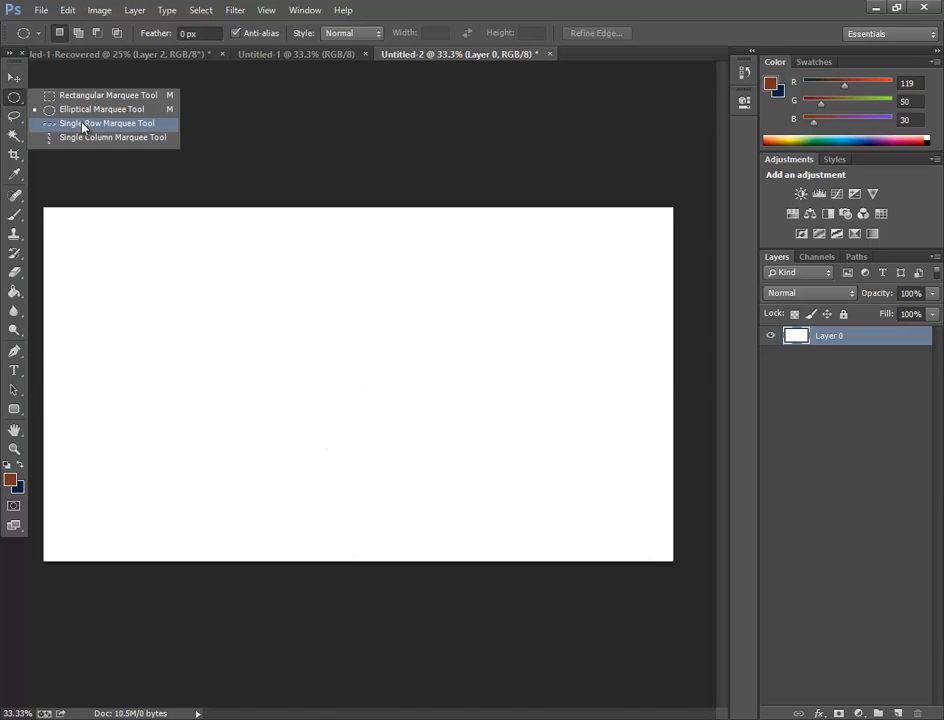
click(14, 123)
right_click(14, 123)
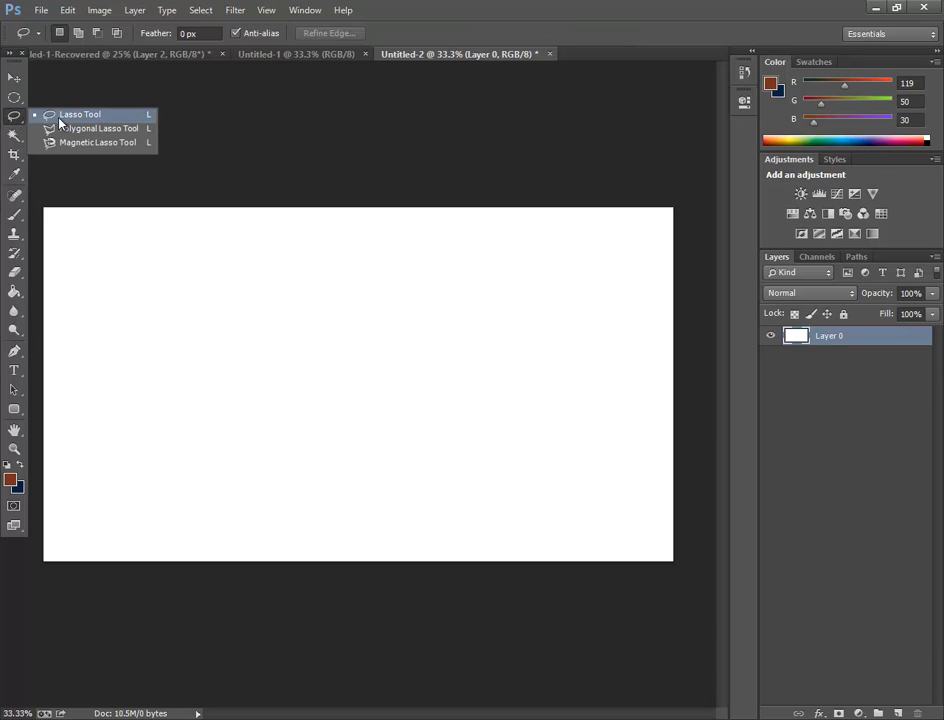
click(54, 118)
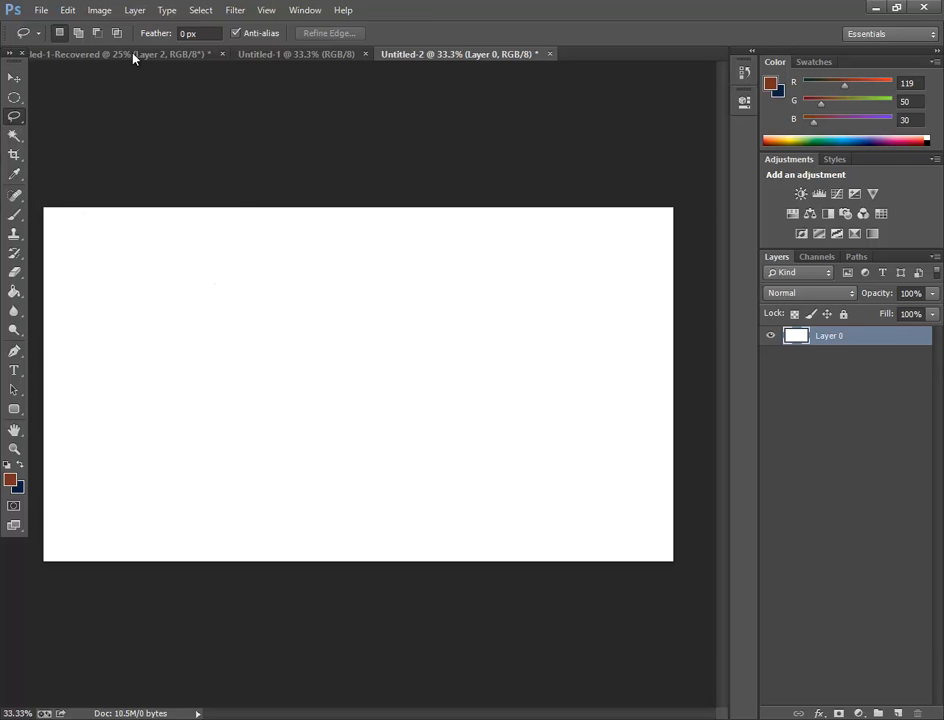
Open the image 1SPTSTEP1.jpg from the Pictures folder.
click(33, 9)
click(76, 46)
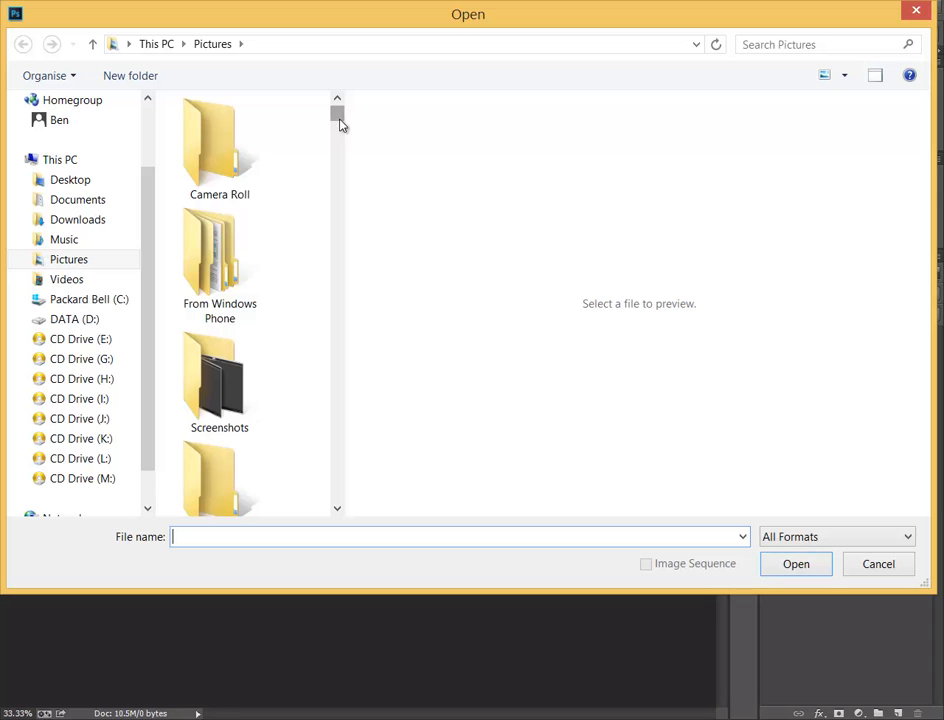
drag(341, 121, 348, 135)
double_click(255, 128)
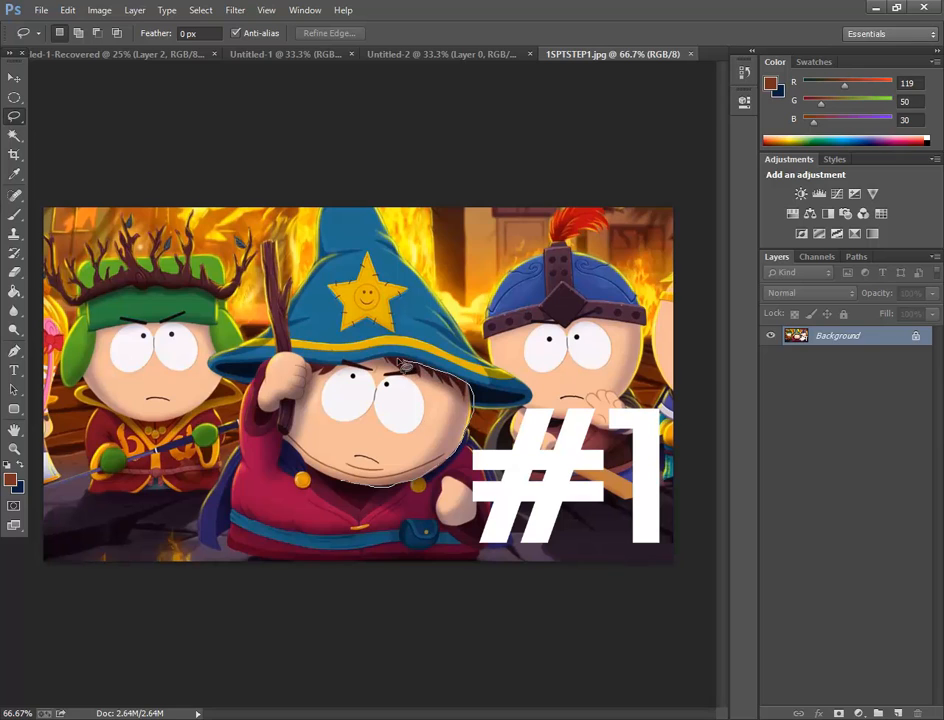
Lasso the face of the central wizard character and move it onto the green-hatted character's face.
drag(374, 373, 354, 377)
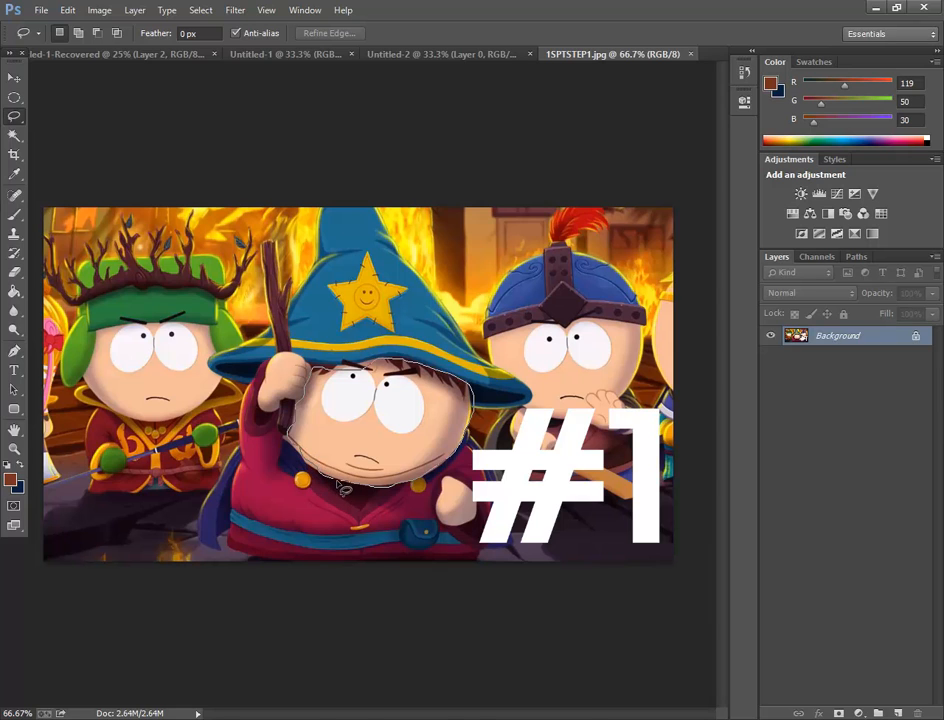
click(14, 77)
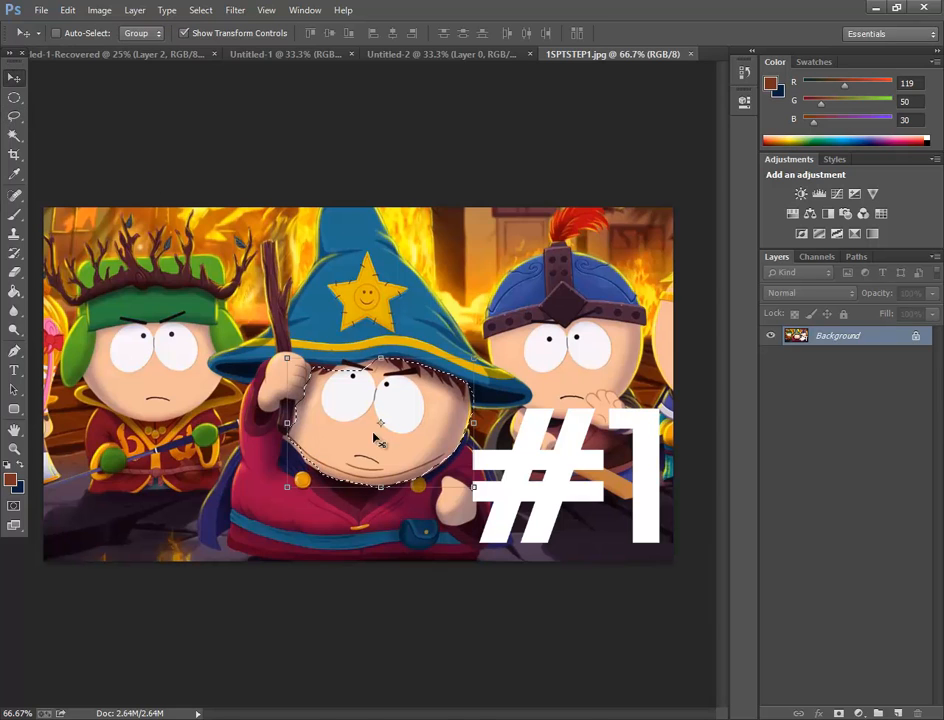
drag(378, 440, 163, 398)
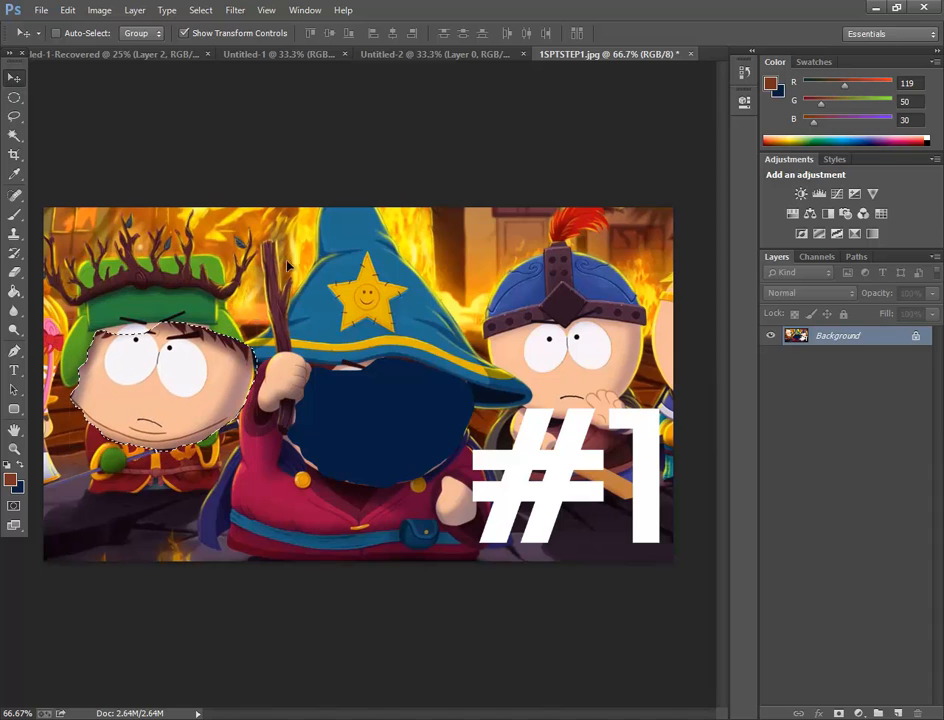
Transform the moved face to about 86% width, 98% height and -10.6° rotation, fit it under the green hat, apply and deselect.
drag(257, 322, 246, 252)
drag(190, 350, 184, 365)
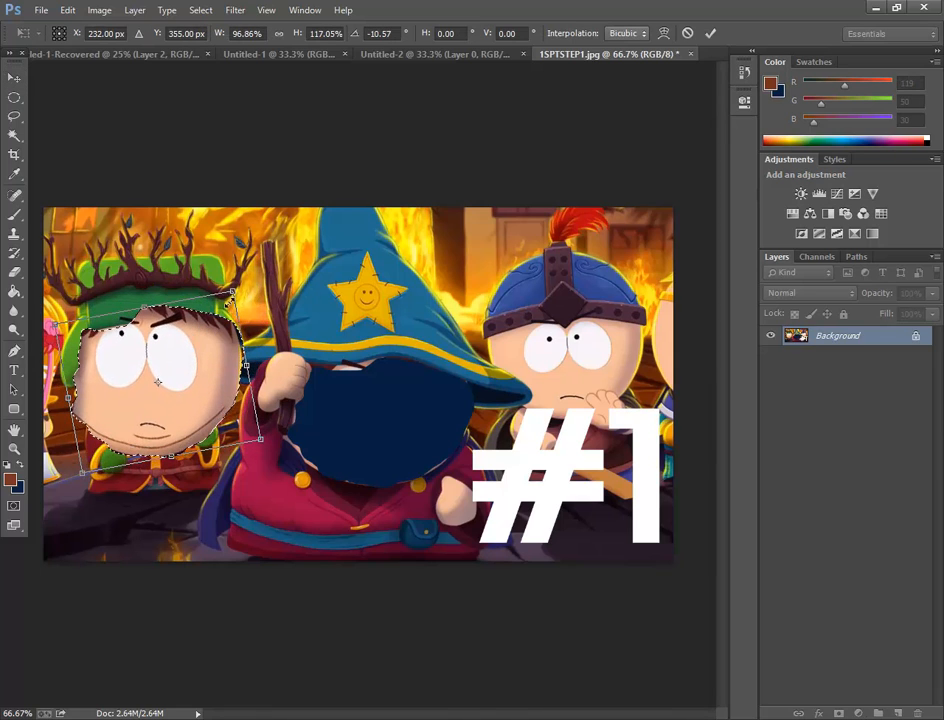
drag(230, 302, 211, 338)
drag(205, 375, 207, 348)
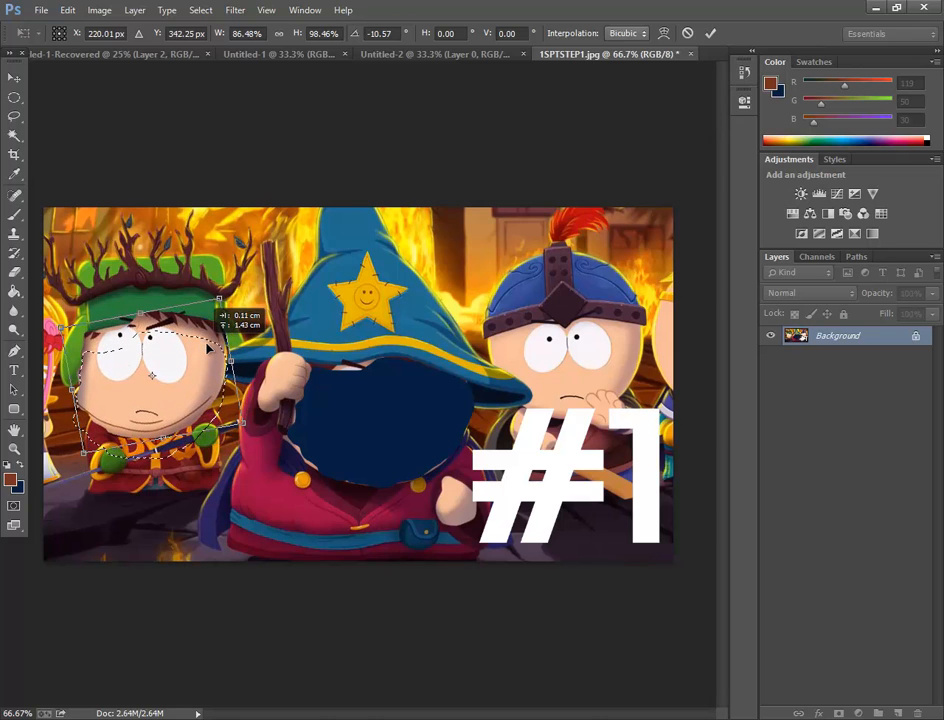
click(713, 35)
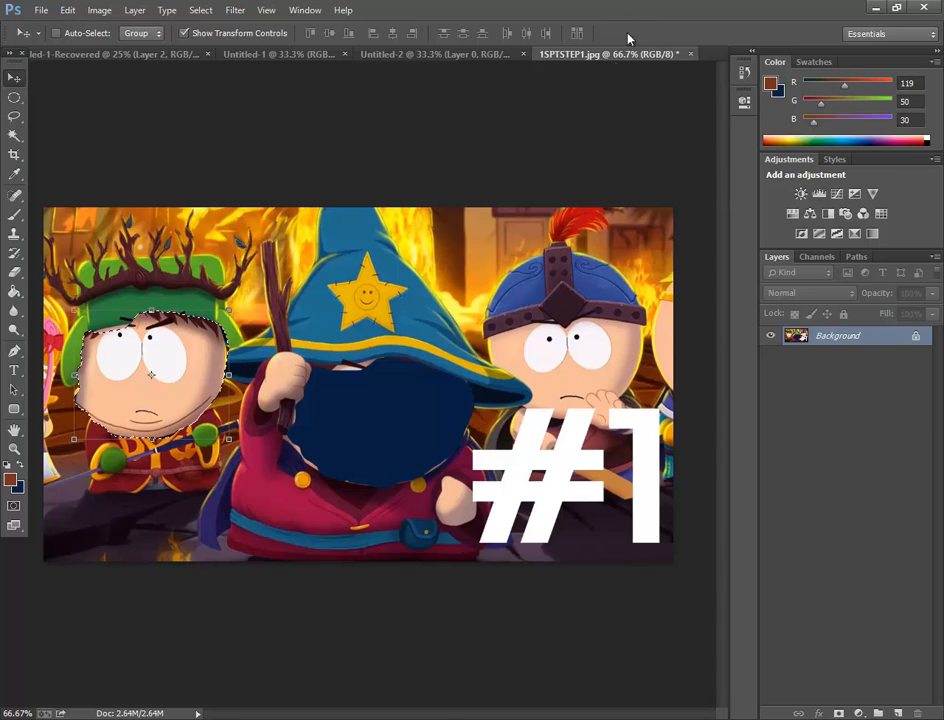
key(ctrl+d)
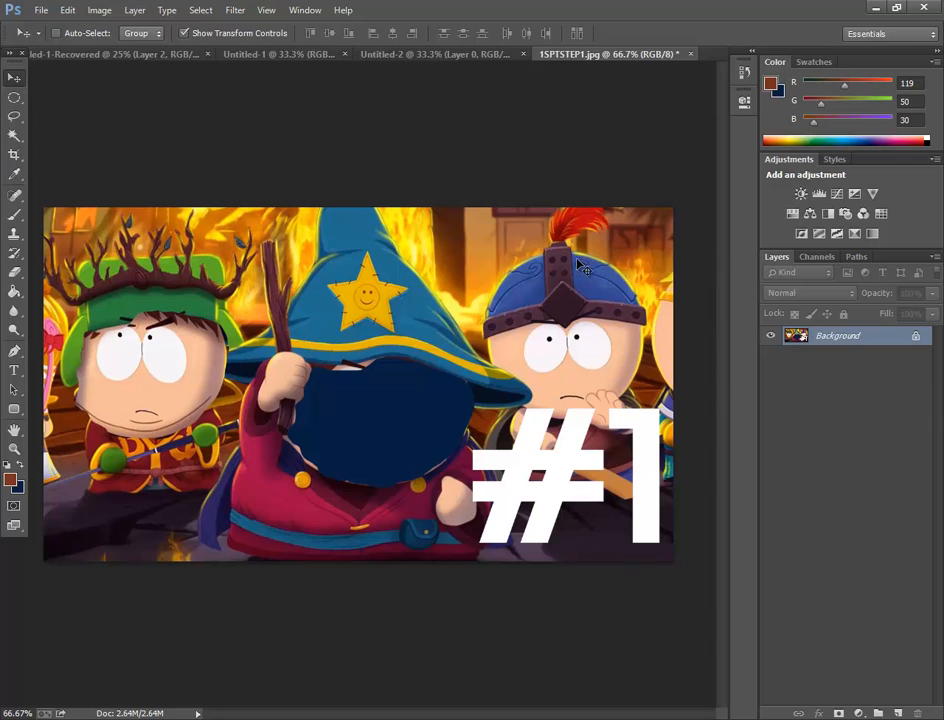
Draw a rough, straight-edged selection across the green-hatted character's face with the Polygonal Lasso Tool, and deselect it.
click(13, 117)
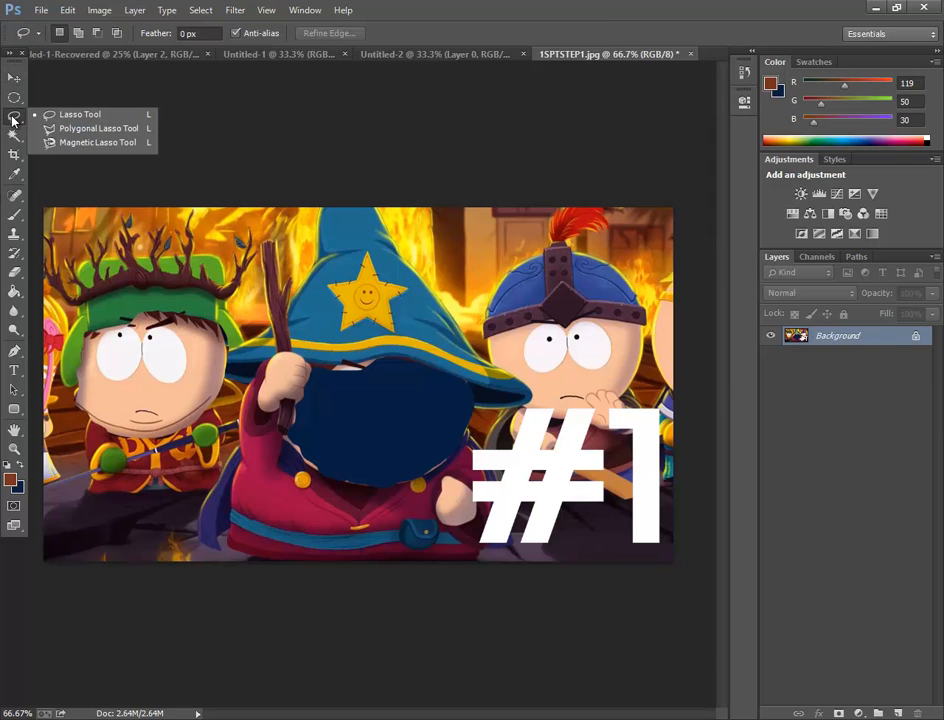
click(99, 128)
click(193, 398)
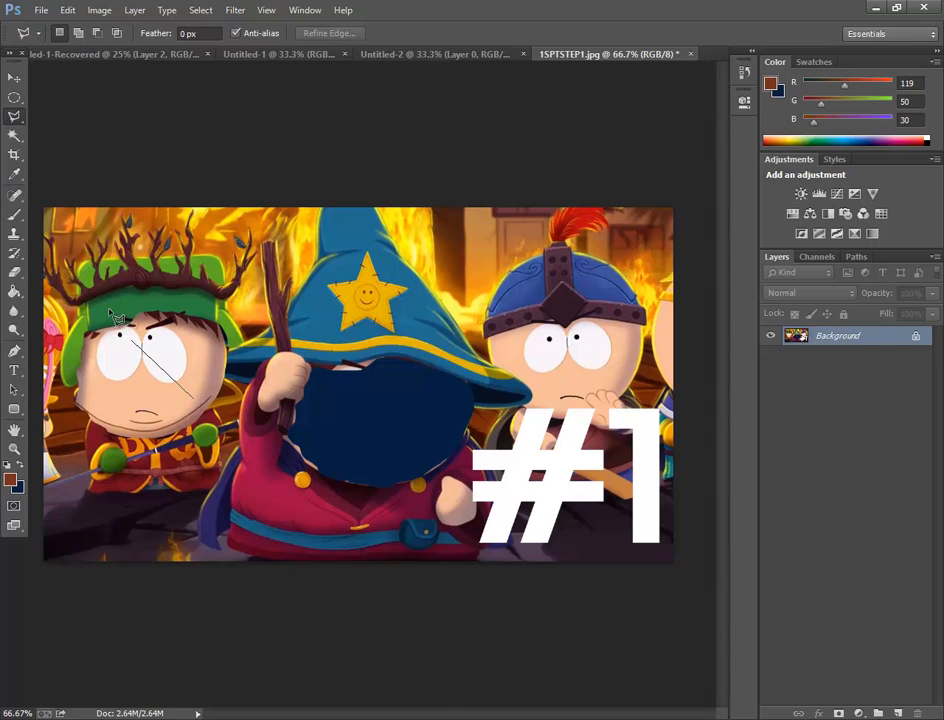
click(109, 310)
click(81, 451)
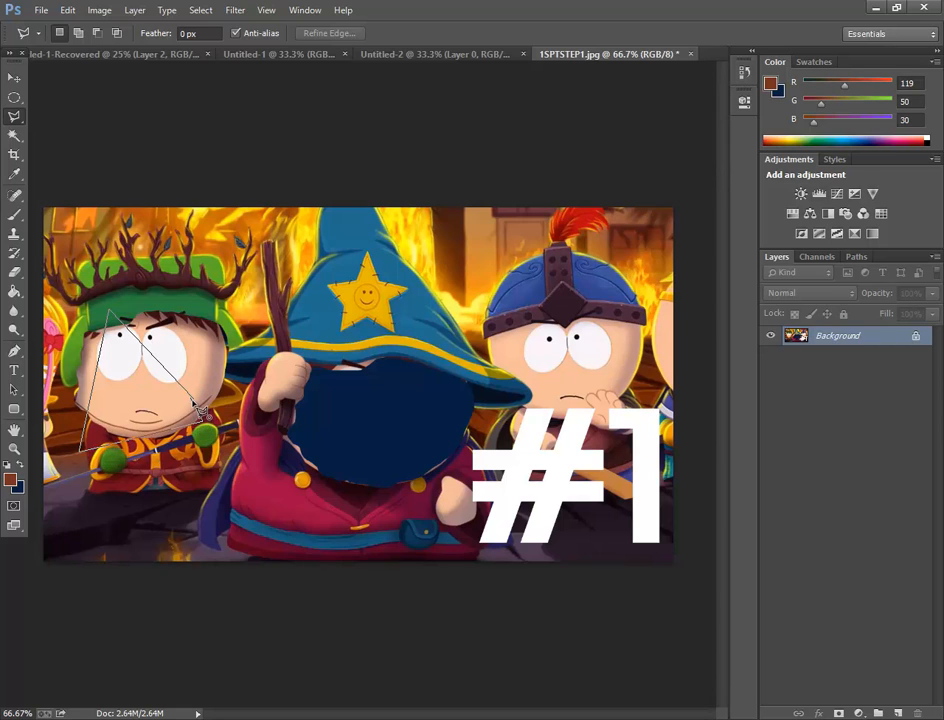
click(198, 407)
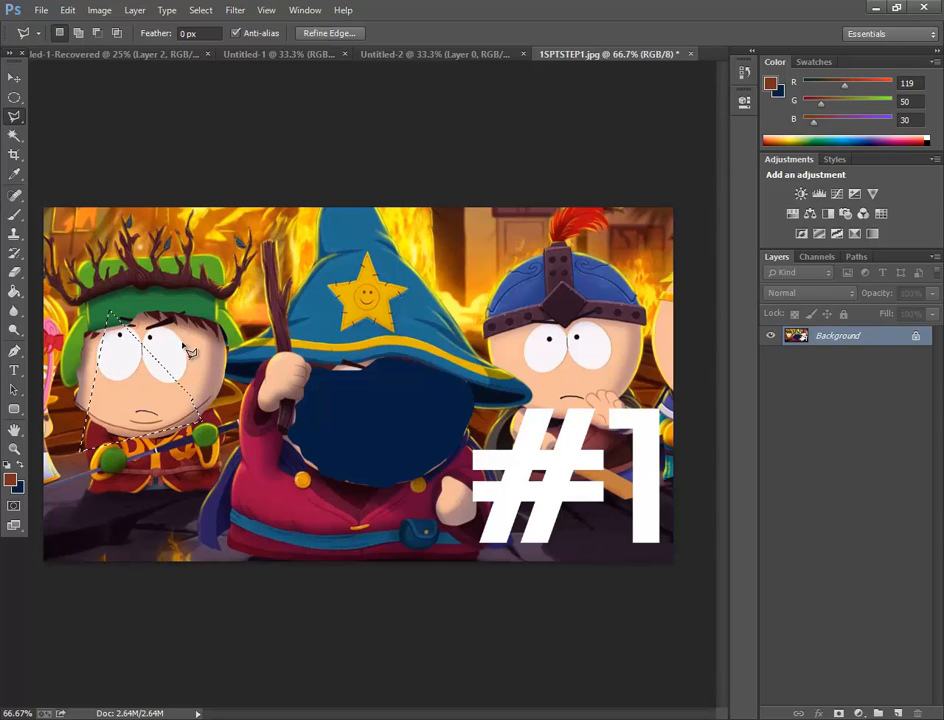
key(ctrl+d)
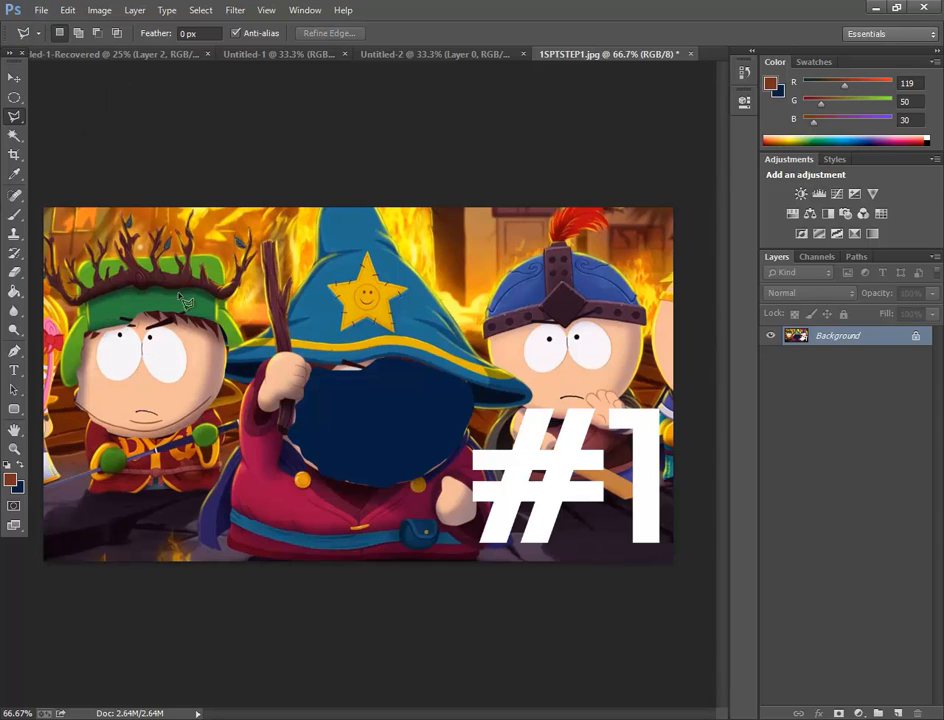
Outline the green-hatted character's face with the Polygonal Lasso Tool and nudge it slightly with the Move Tool.
click(119, 437)
click(160, 435)
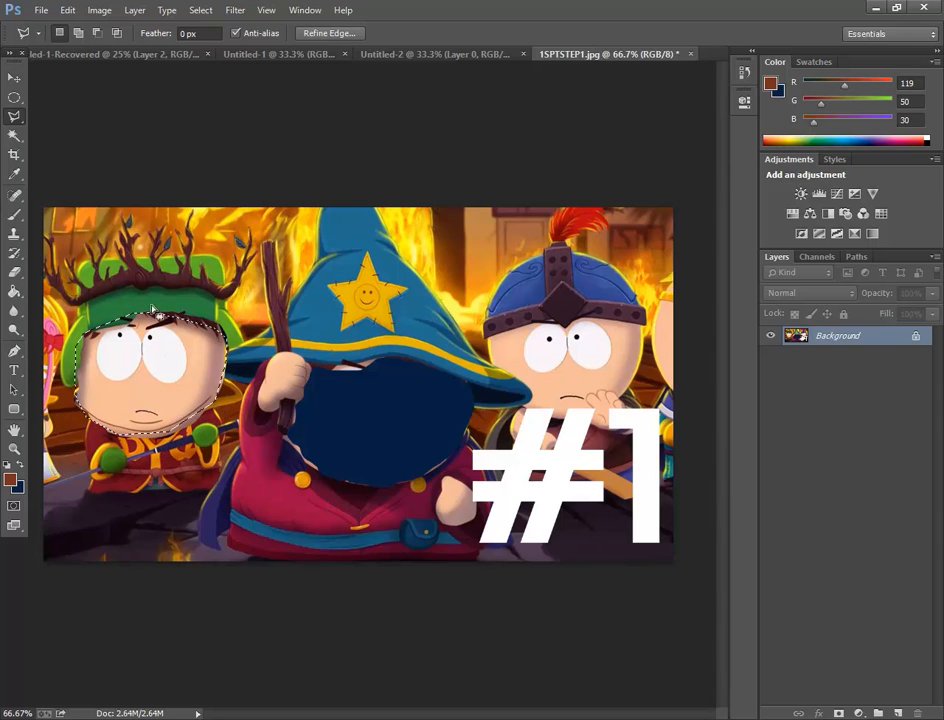
click(12, 78)
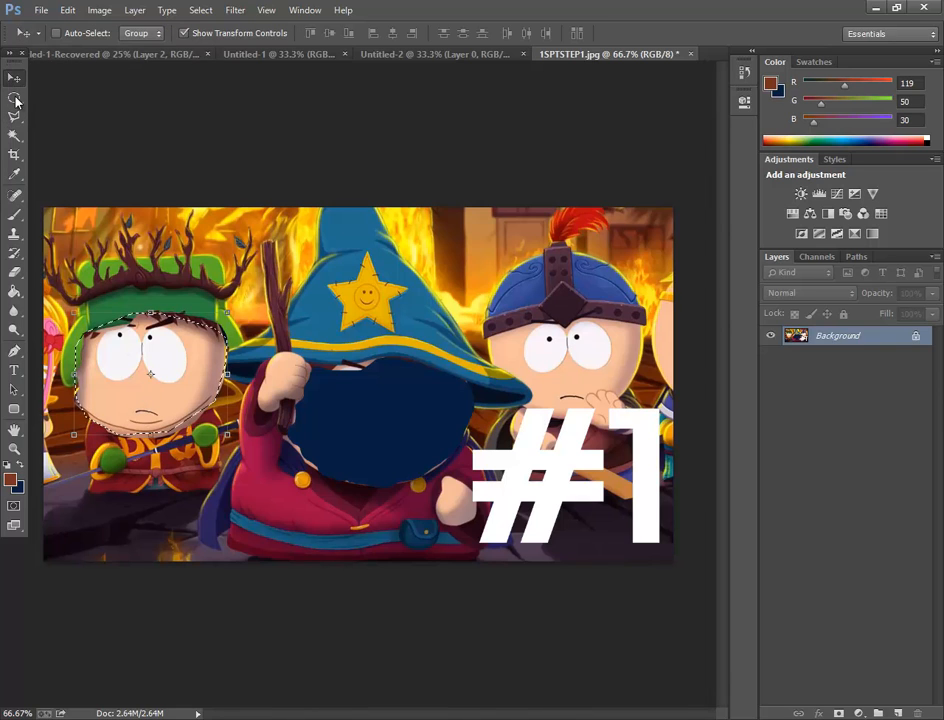
mouse_move(158, 384)
mouse_down()
mouse_move(370, 320)
mouse_move(183, 406)
mouse_move(160, 383)
mouse_move(170, 372)
mouse_move(163, 381)
mouse_move(158, 374)
mouse_up()
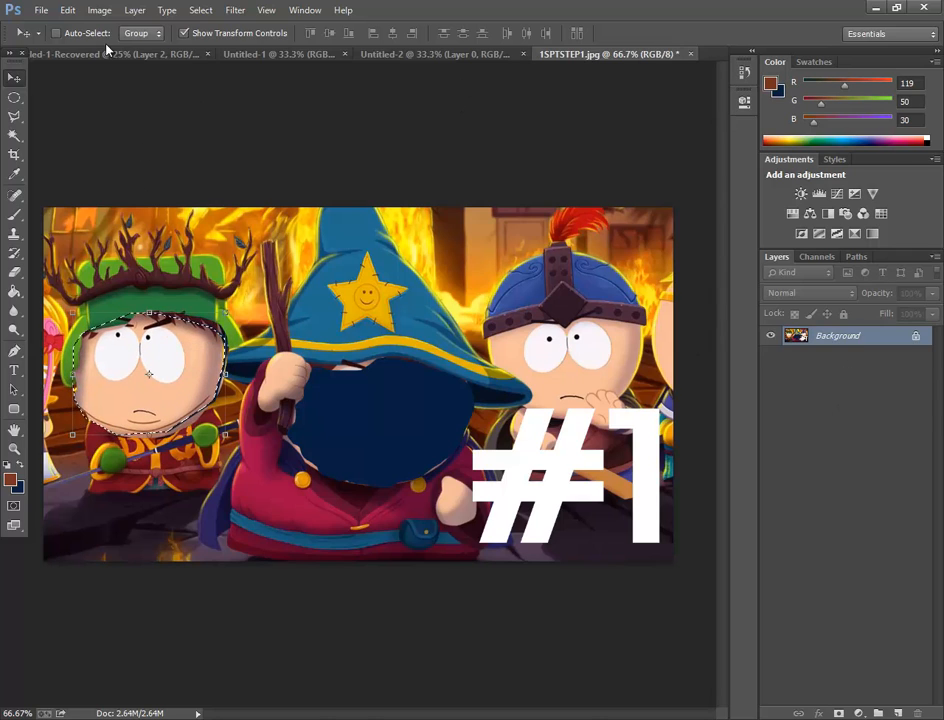
Move the selected face over the blue-helmeted character's head, deselect it, and undo the moves while keeping the face selected.
drag(158, 358, 622, 239)
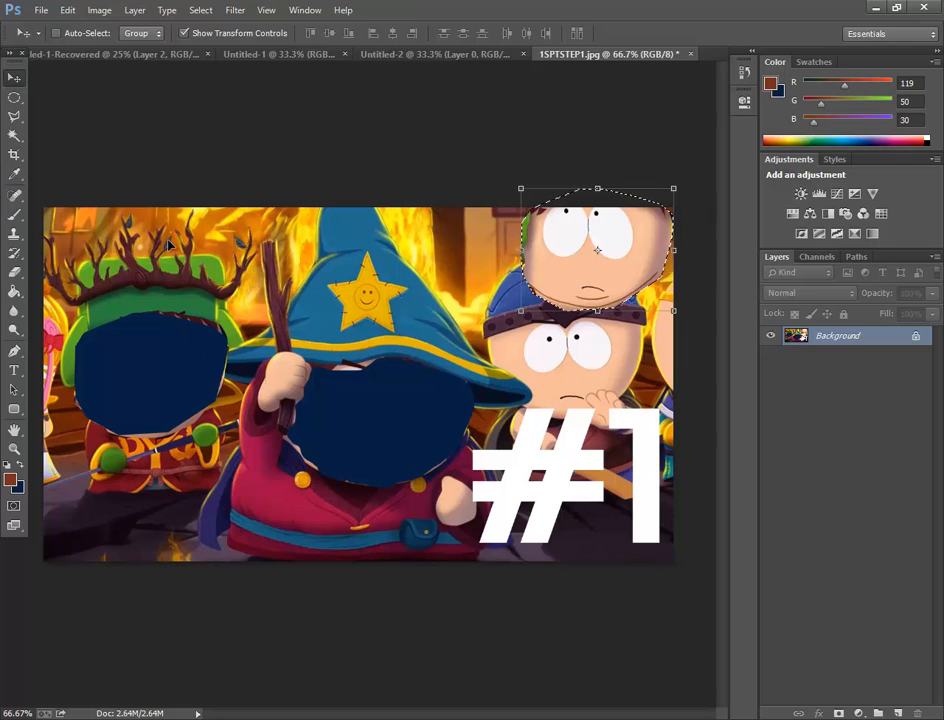
key(d)
key(ctrl+d)
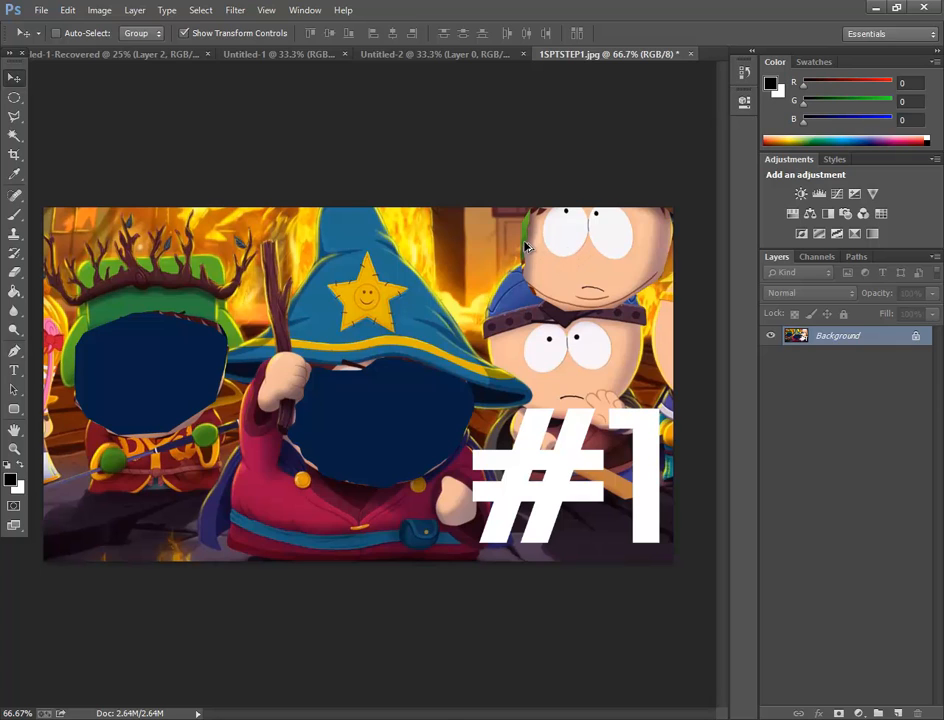
key(ctrl+alt+z)
key(ctrl+alt+z)
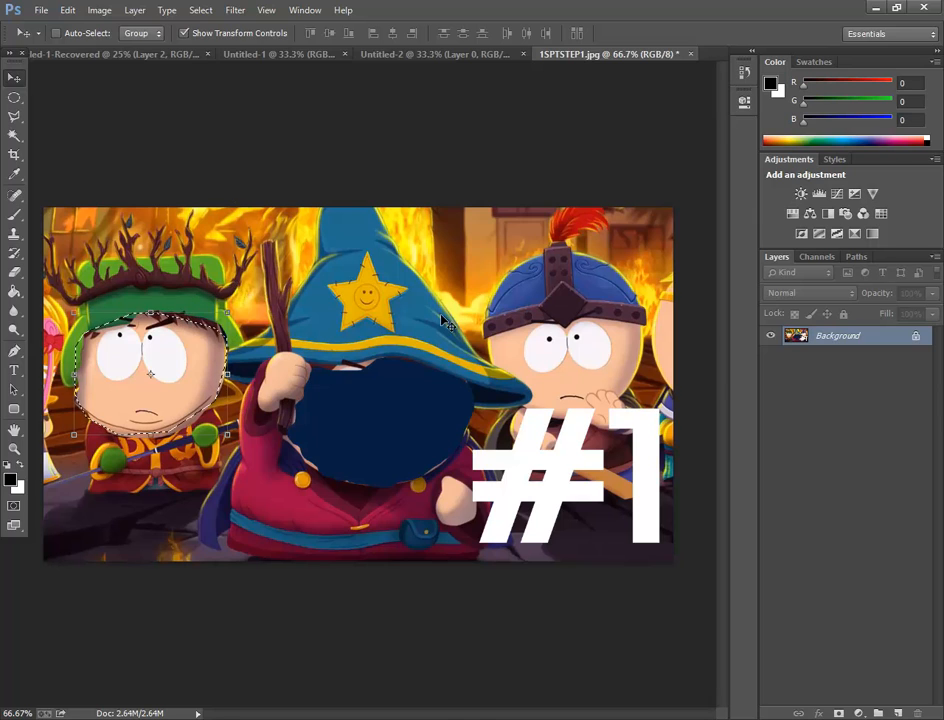
Draw a loose Magnetic Lasso selection wandering across the green-hatted and wizard characters, close it and deselect.
click(15, 120)
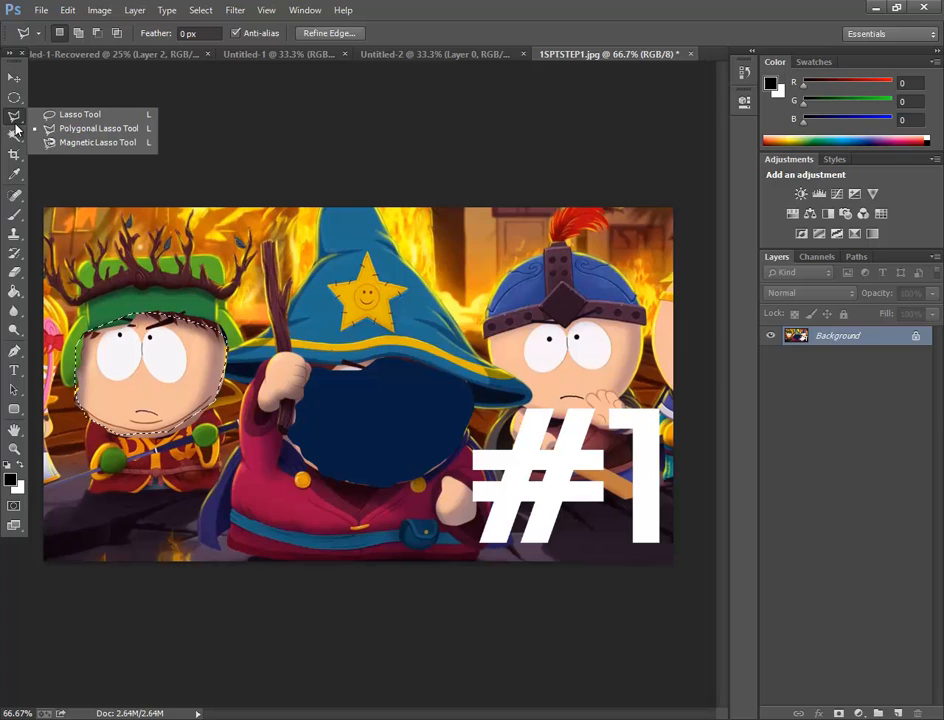
click(95, 142)
click(77, 398)
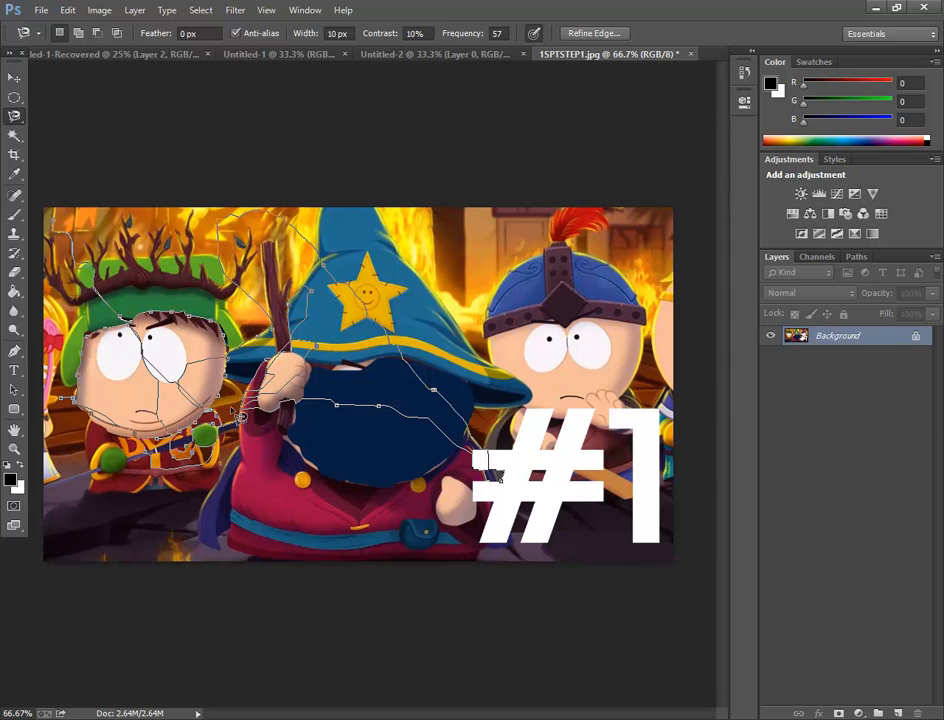
double_click(64, 400)
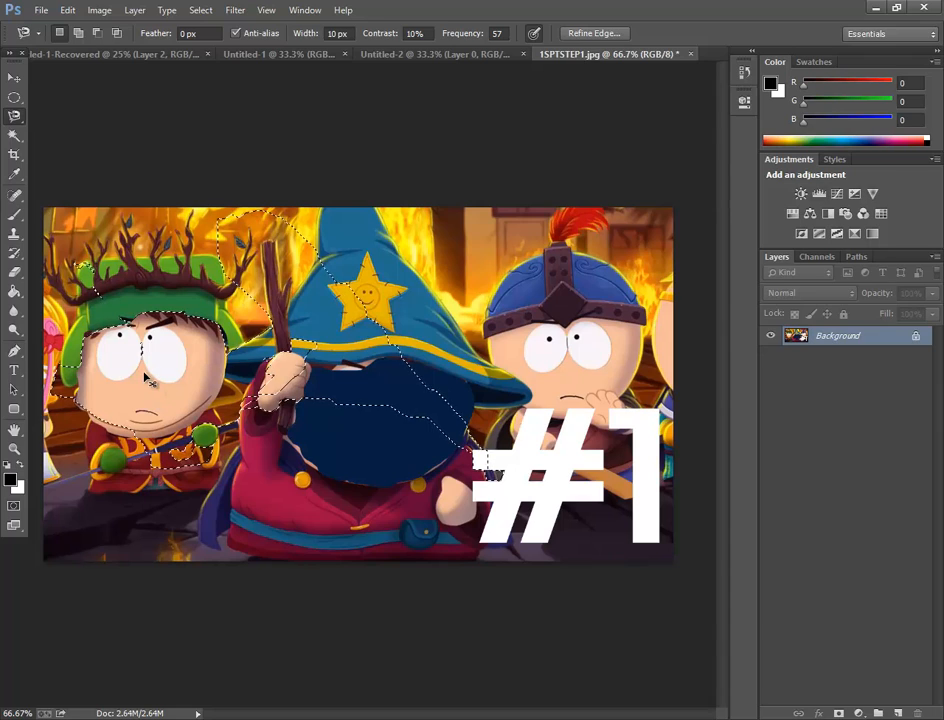
key(ctrl+d)
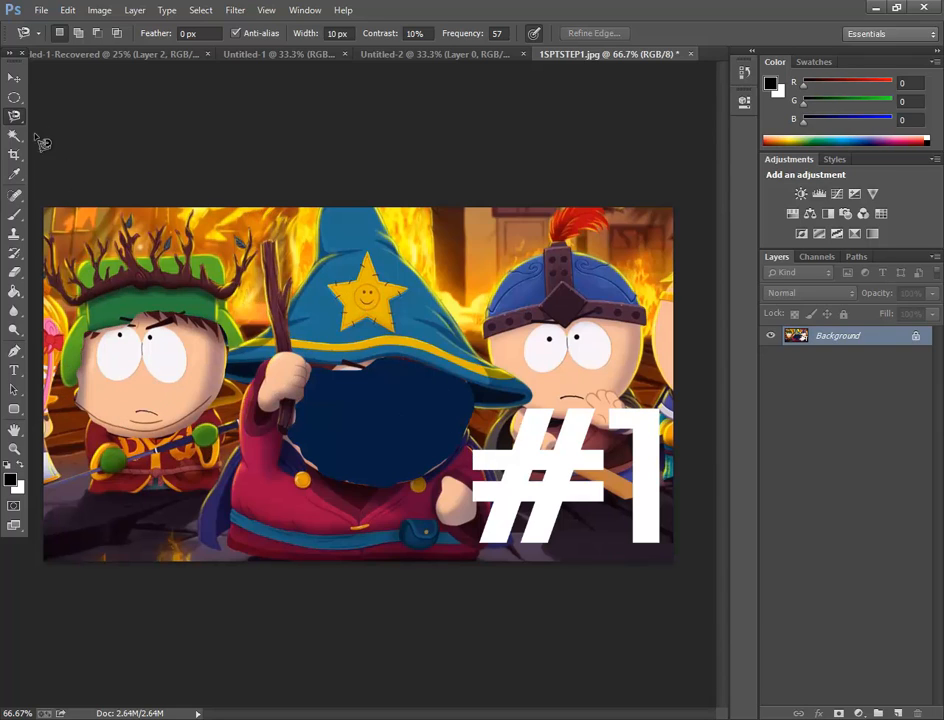
Trace the green-hatted character's face with the Magnetic Lasso Tool and shift it slightly up and left.
click(107, 412)
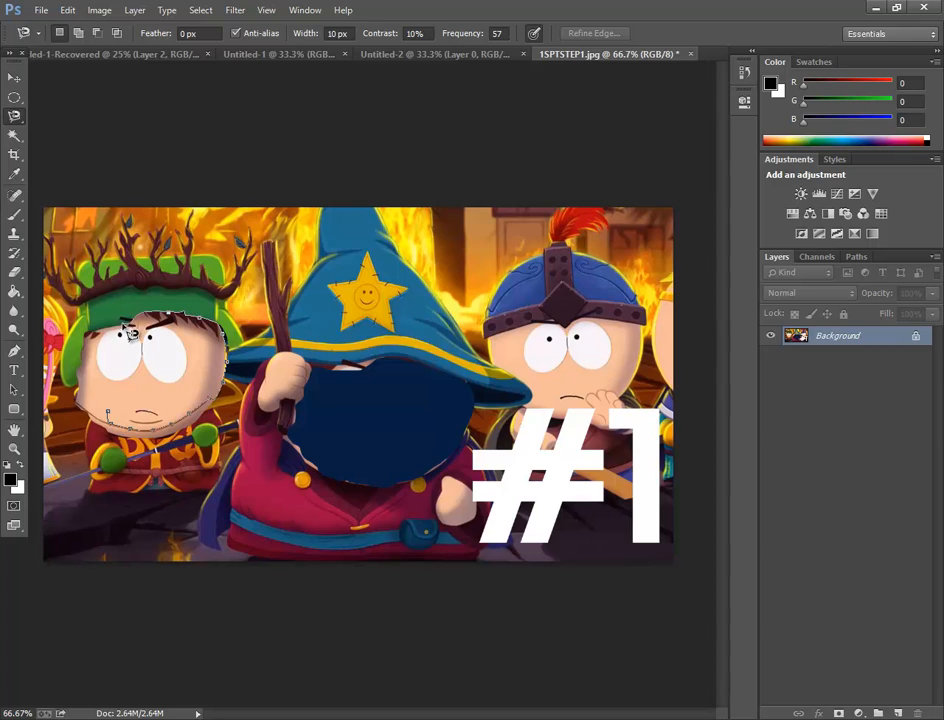
click(114, 418)
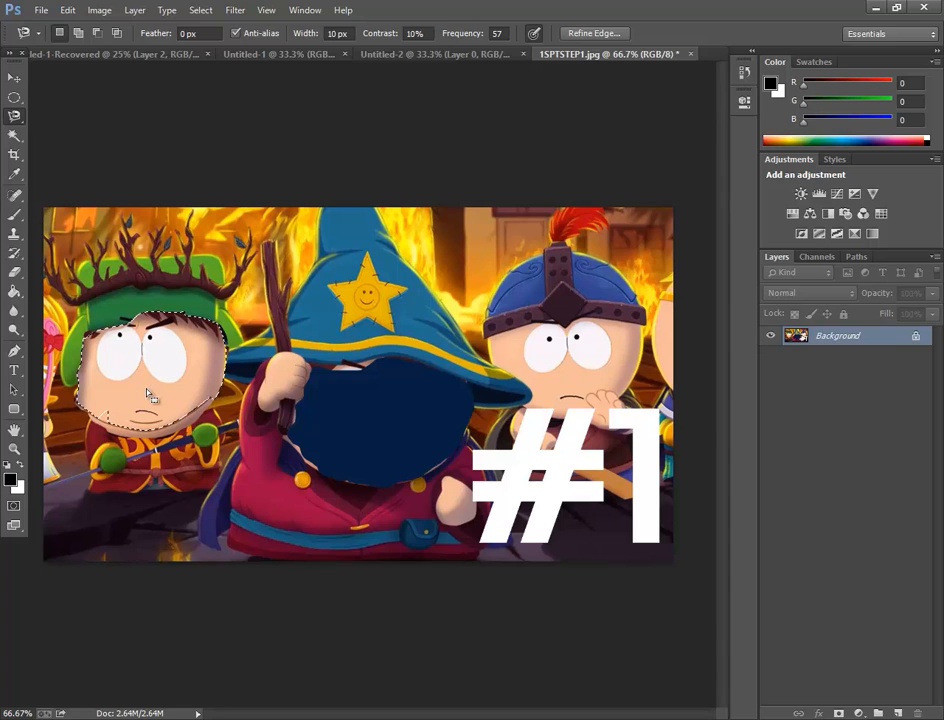
key(v)
drag(147, 414, 165, 398)
Move the selected face onto the wizard's hat, apply the transform and deselect, then undo back to the original face position.
key(ctrl+t)
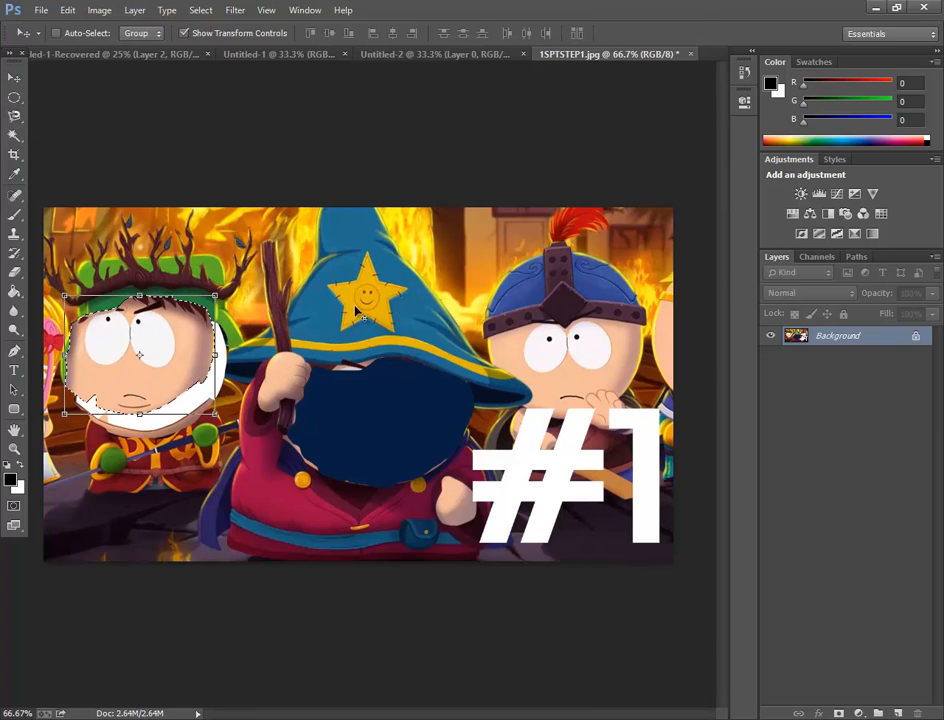
drag(204, 332, 449, 290)
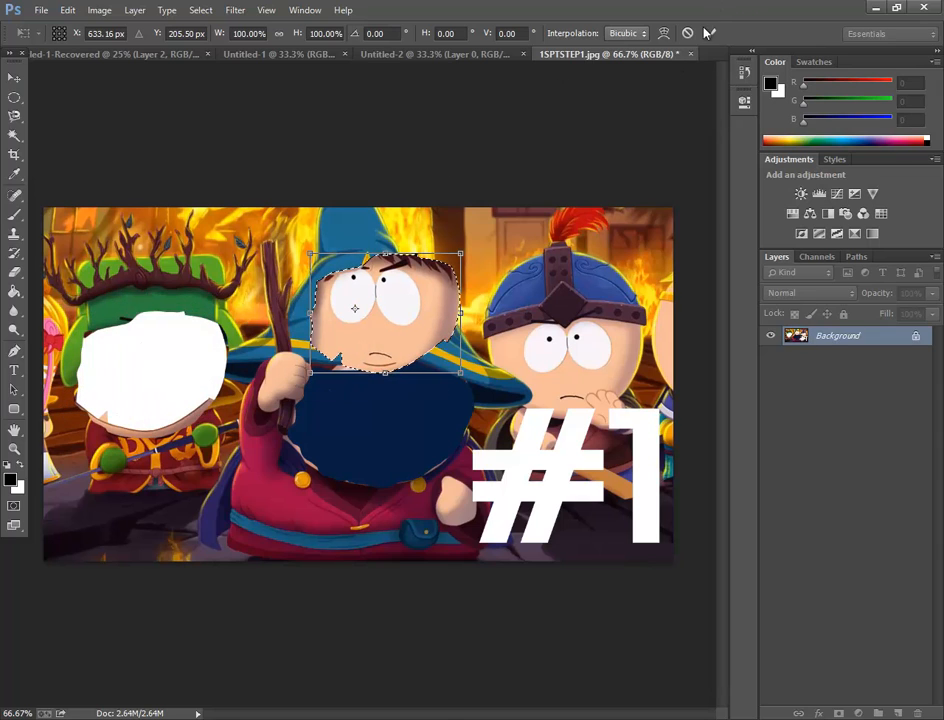
click(711, 33)
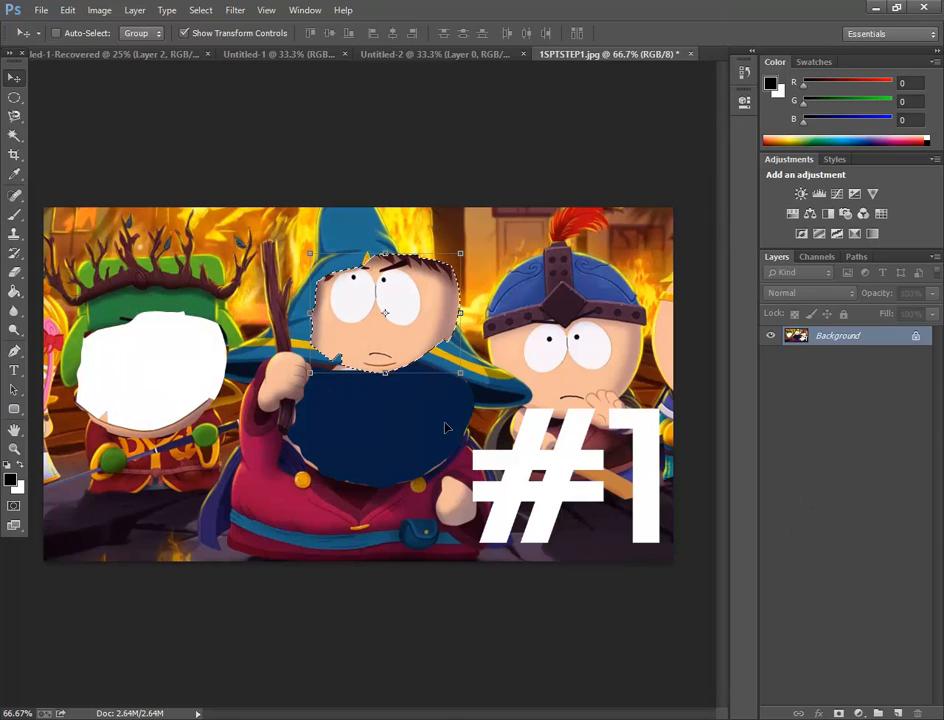
key(ctrl+d)
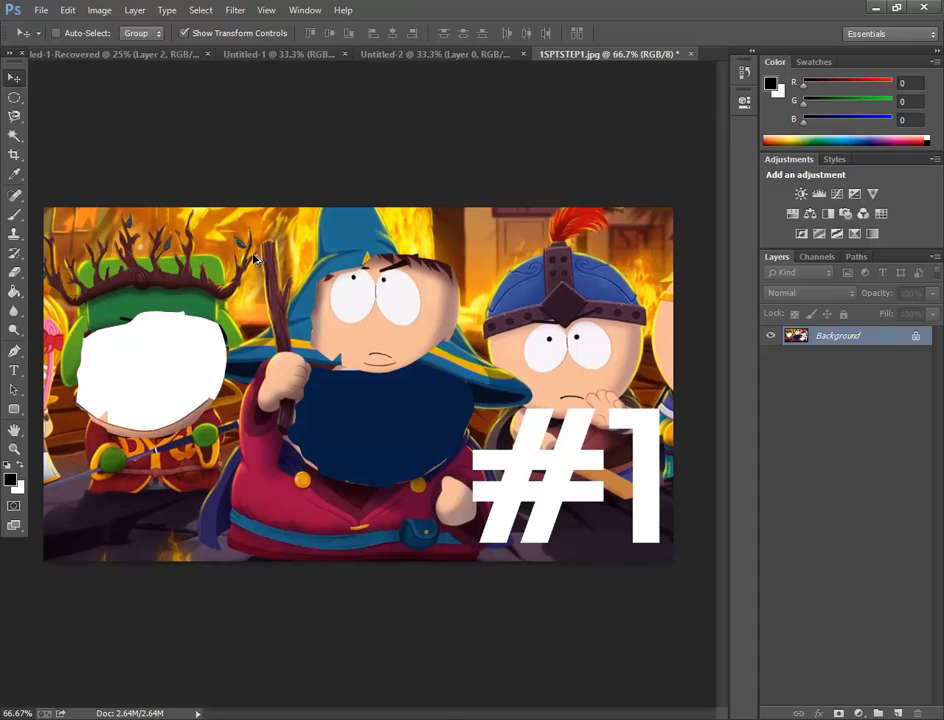
key(ctrl+alt+z)
key(ctrl+alt+z)
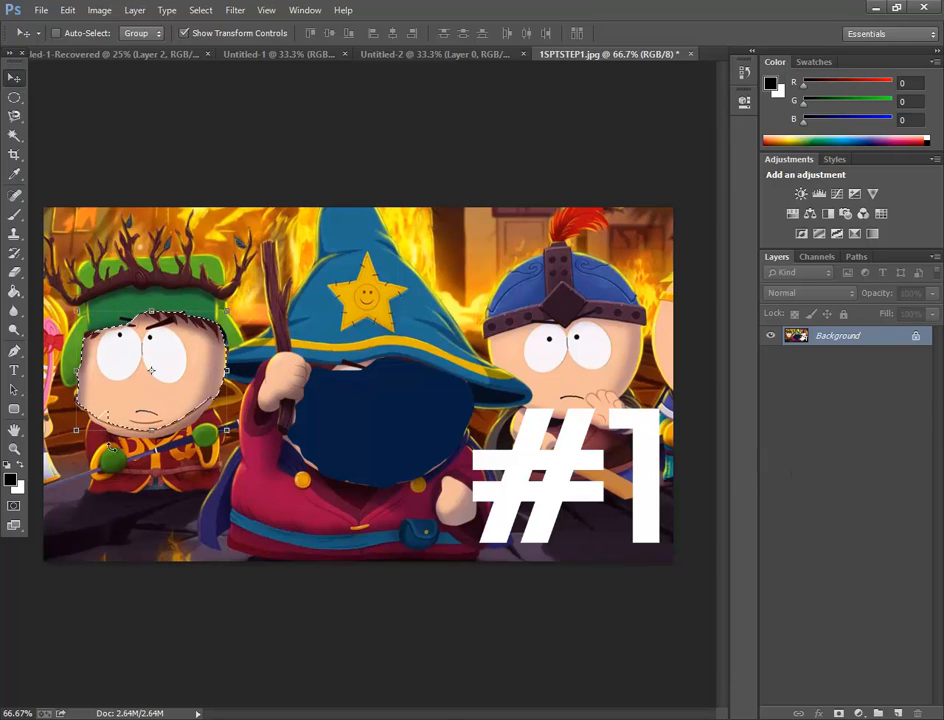
Clear the selection, select the green-hatted character's facial skin with the Magic Wand Tool at tolerance 32, and deselect it.
click(14, 141)
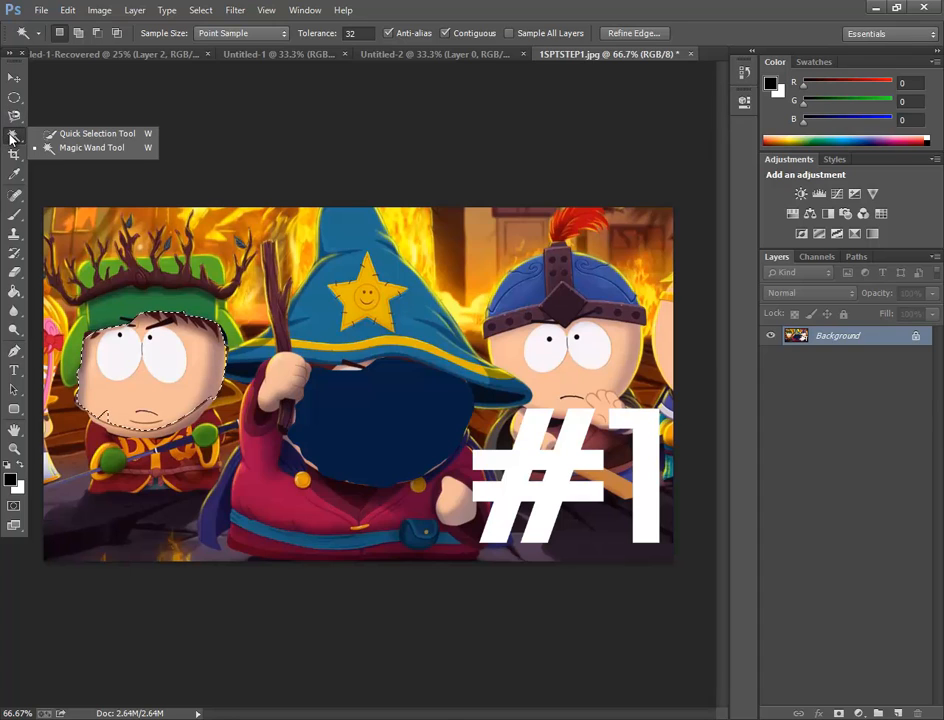
click(63, 147)
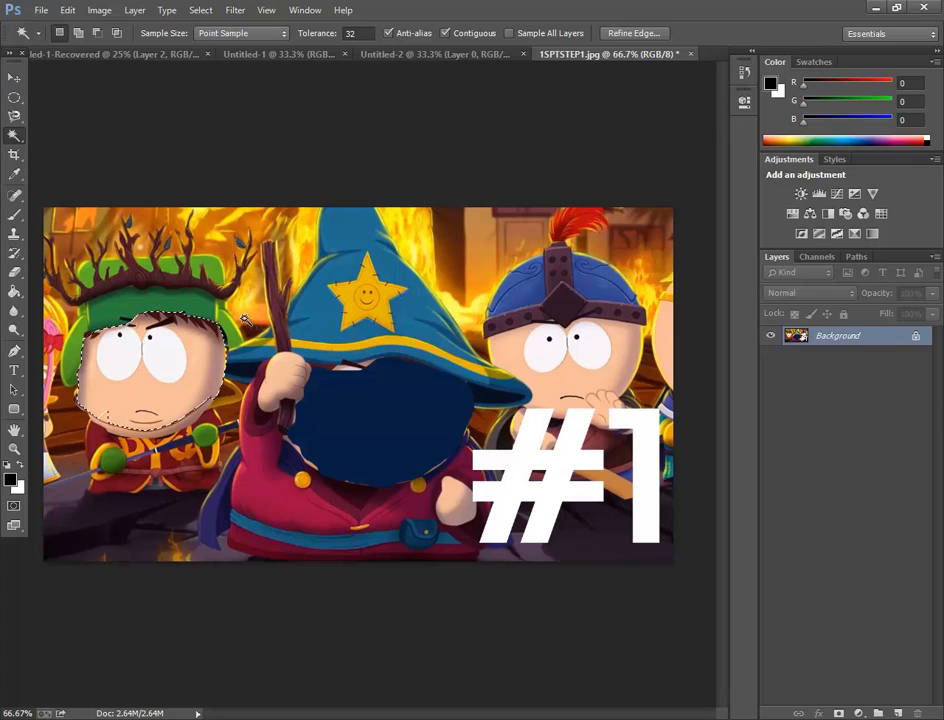
key(ctrl+d)
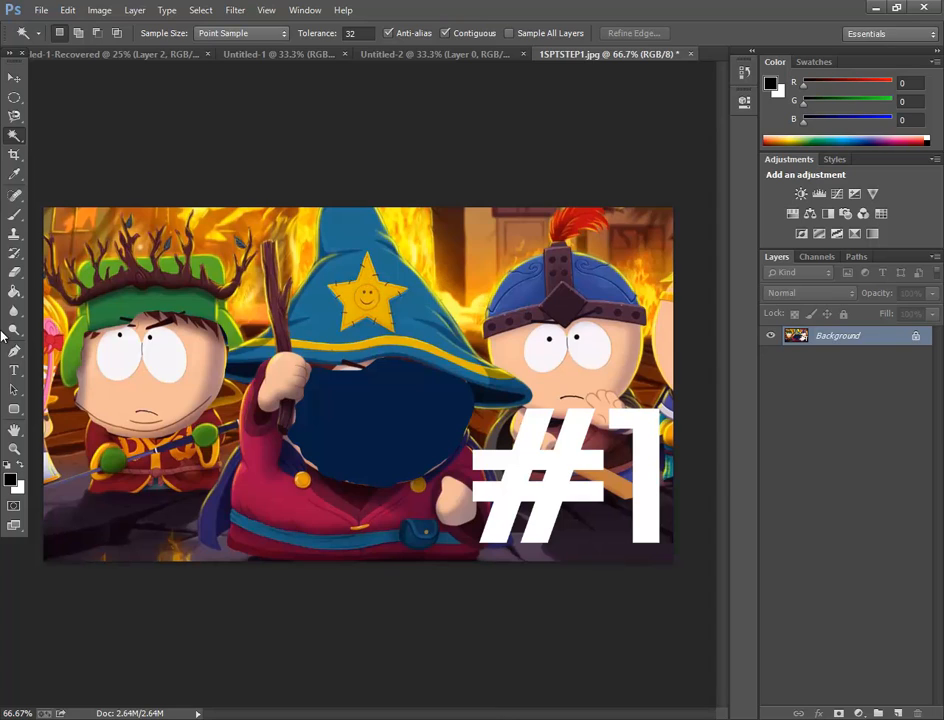
click(143, 389)
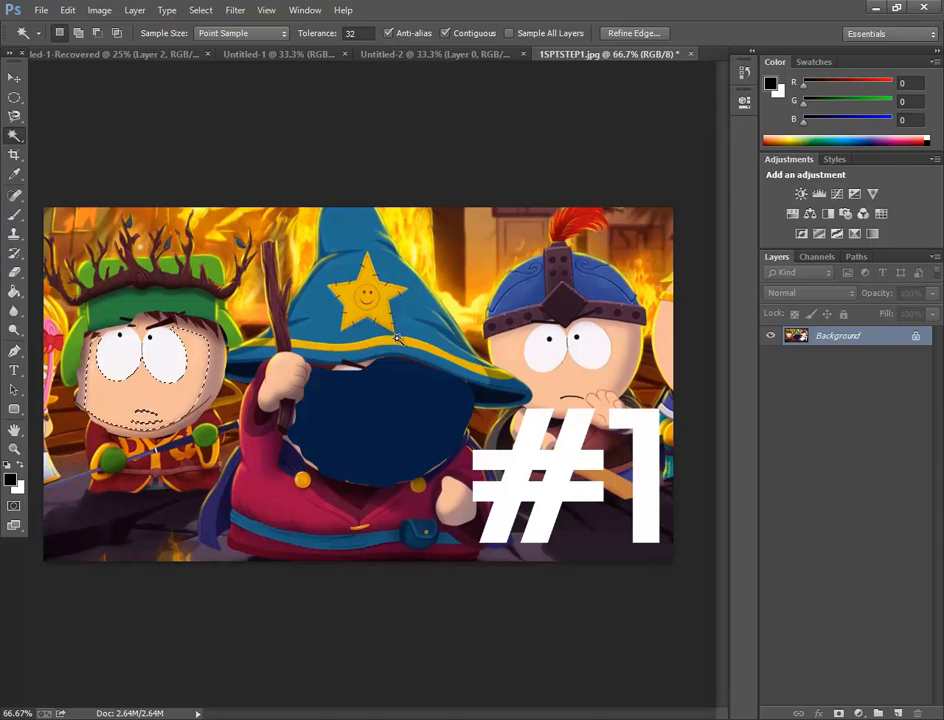
key(ctrl+d)
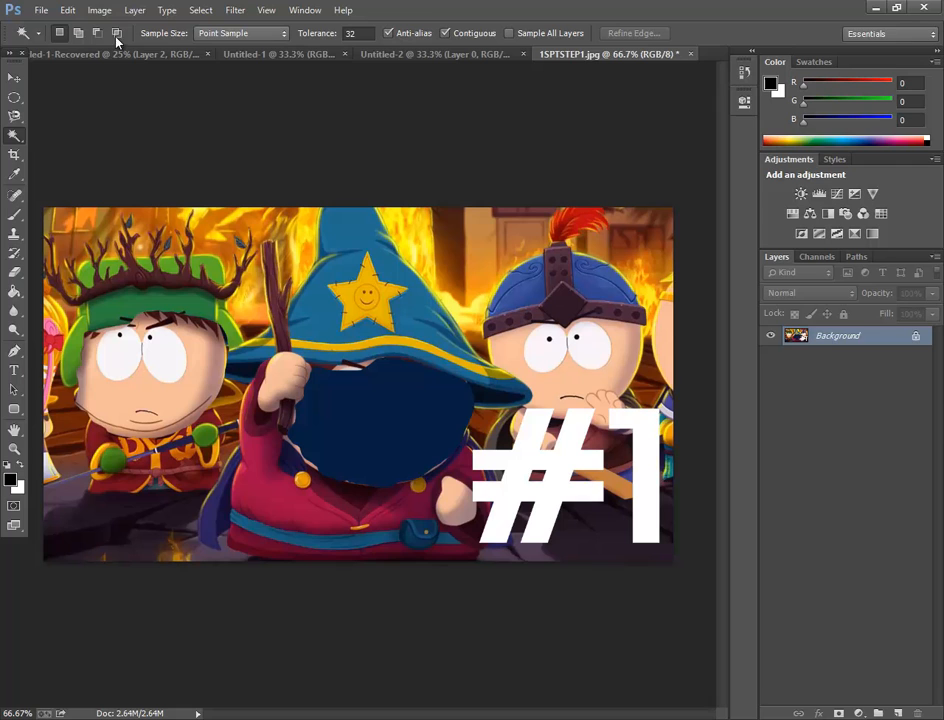
Open the image 100SUBS from the Pictures folder.
click(42, 10)
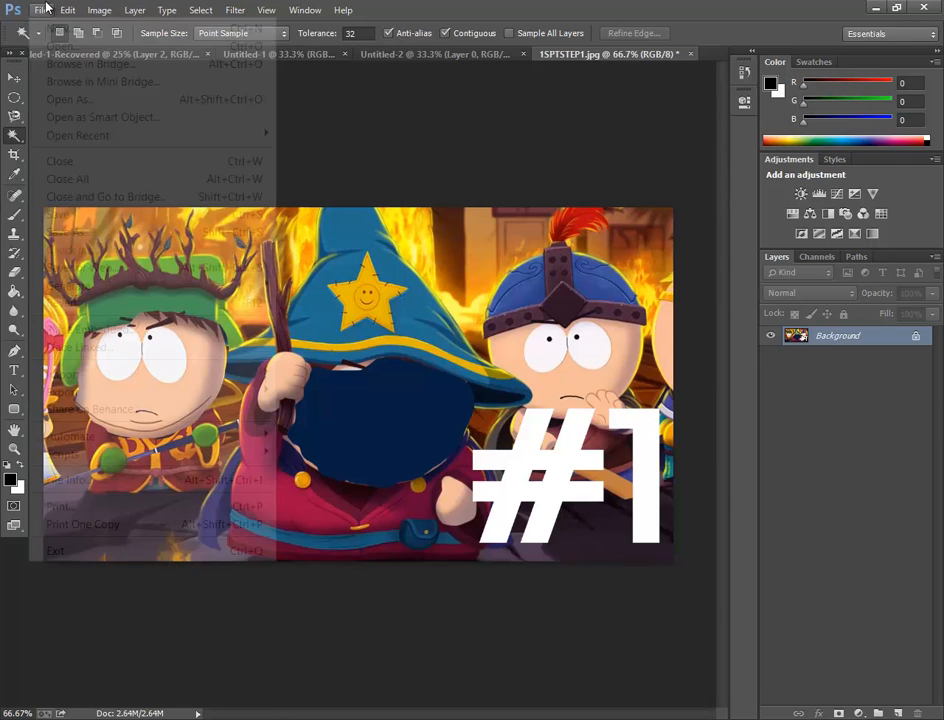
click(74, 47)
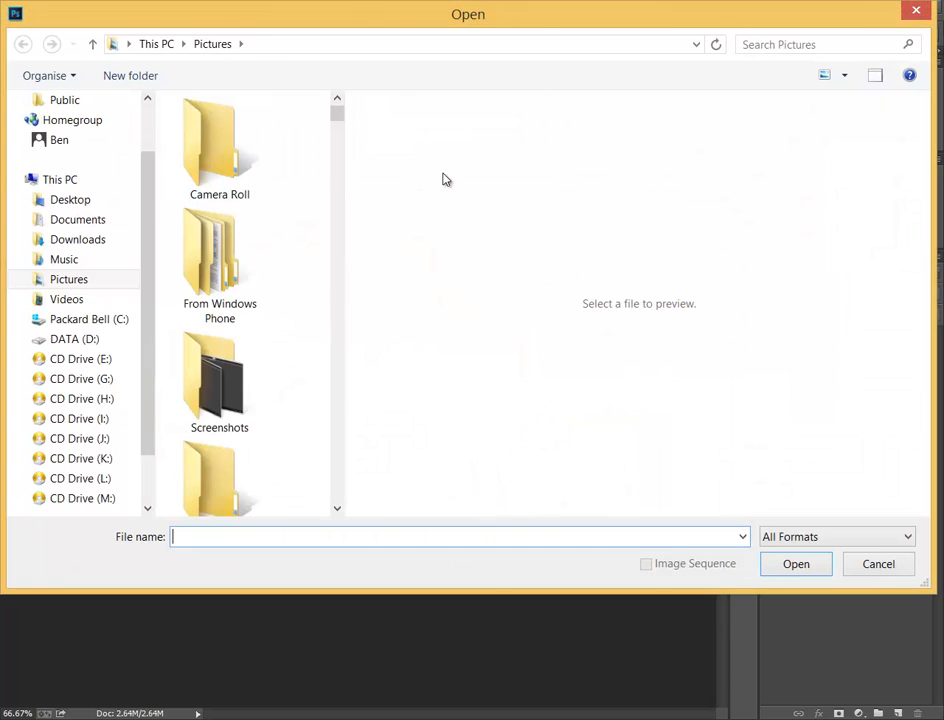
drag(327, 122, 345, 143)
click(210, 166)
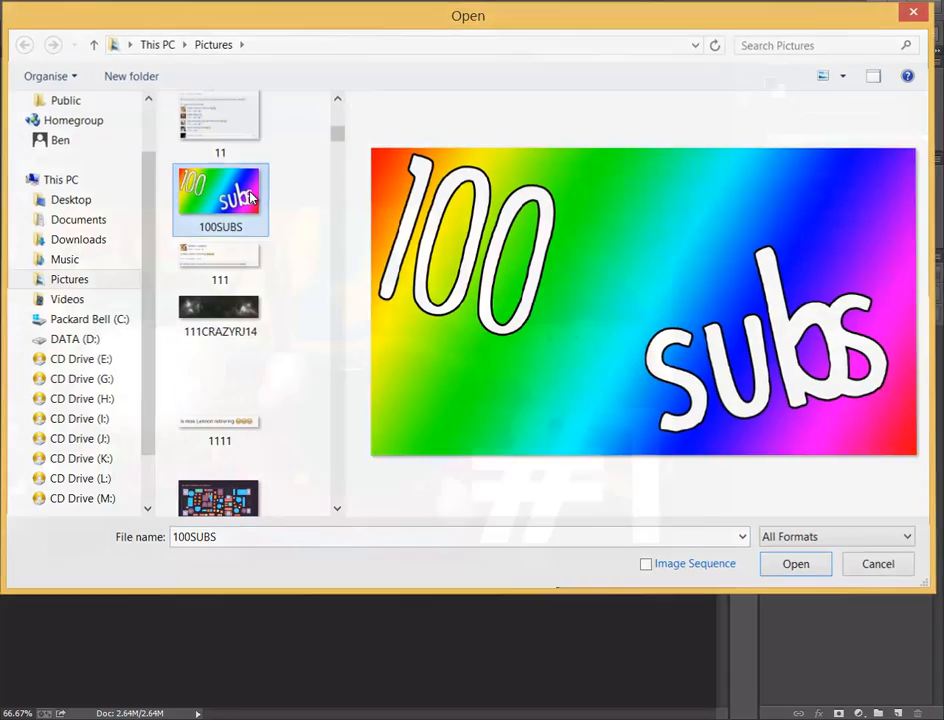